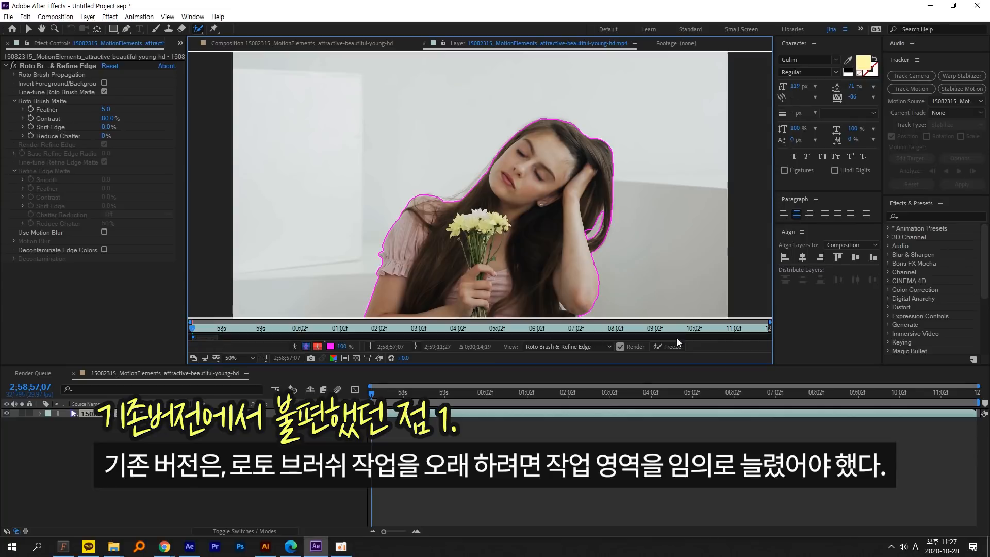
# Extend the footage layer's Roto Brush span to just before the 01:02f mark and propagate the matte frame by frame to 2;58;58;11.
pyautogui.moveTo(217, 336)
pyautogui.mouseDown()
pyautogui.moveTo(358, 338)
pyautogui.moveTo(332, 337)
pyautogui.mouseUp()
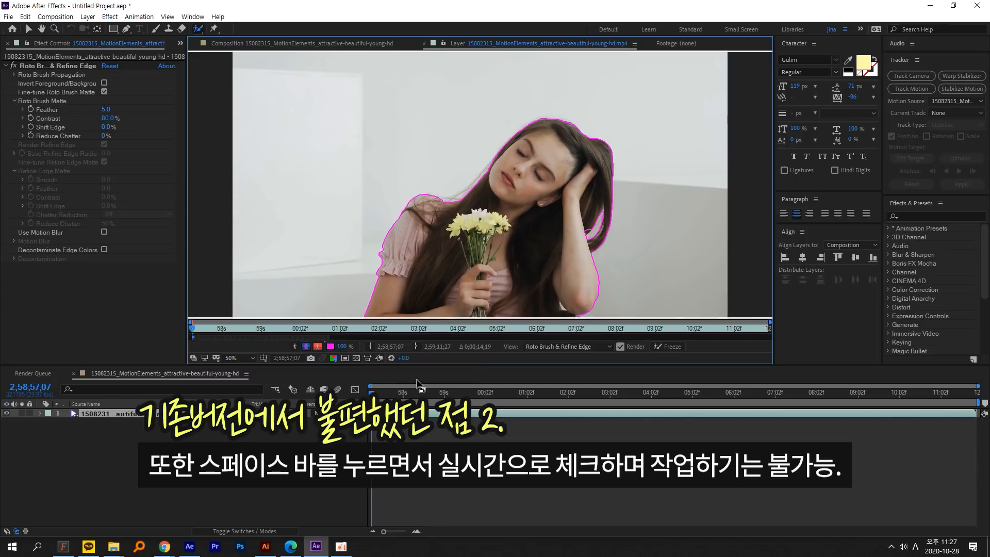
pyautogui.press('space')
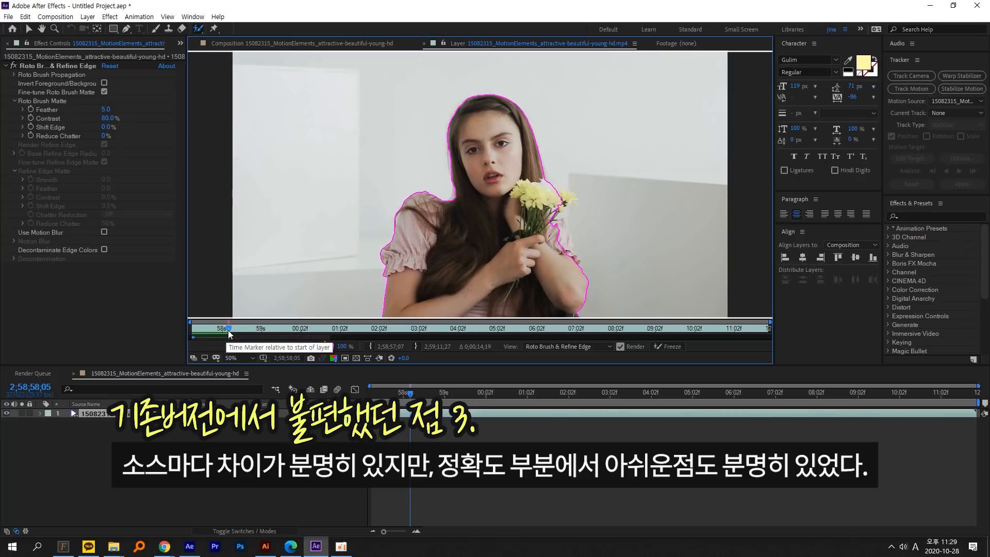
pyautogui.press('pagedown')
pyautogui.press('pagedown')
pyautogui.press('pagedown')
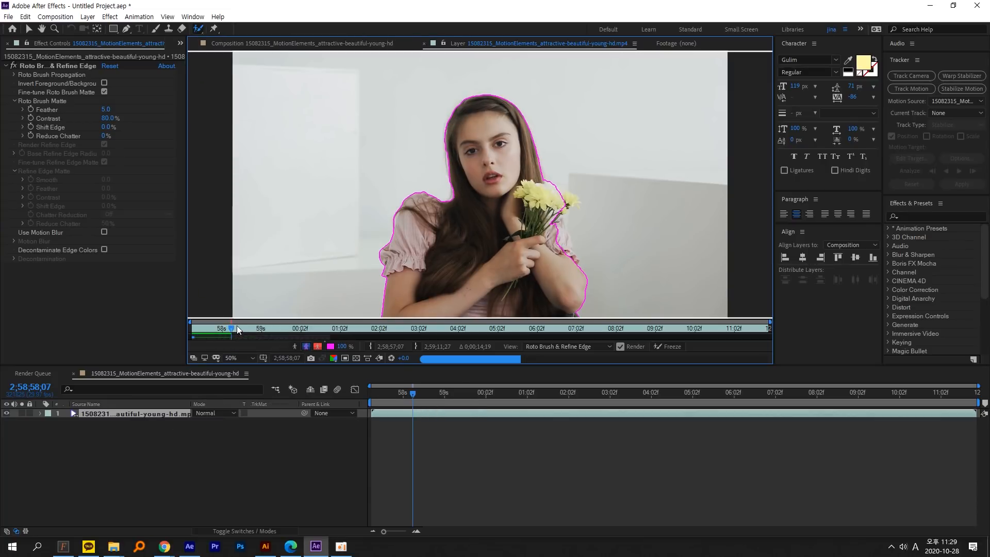
pyautogui.press('pagedown')
pyautogui.press('pagedown')
pyautogui.press('pagedown')
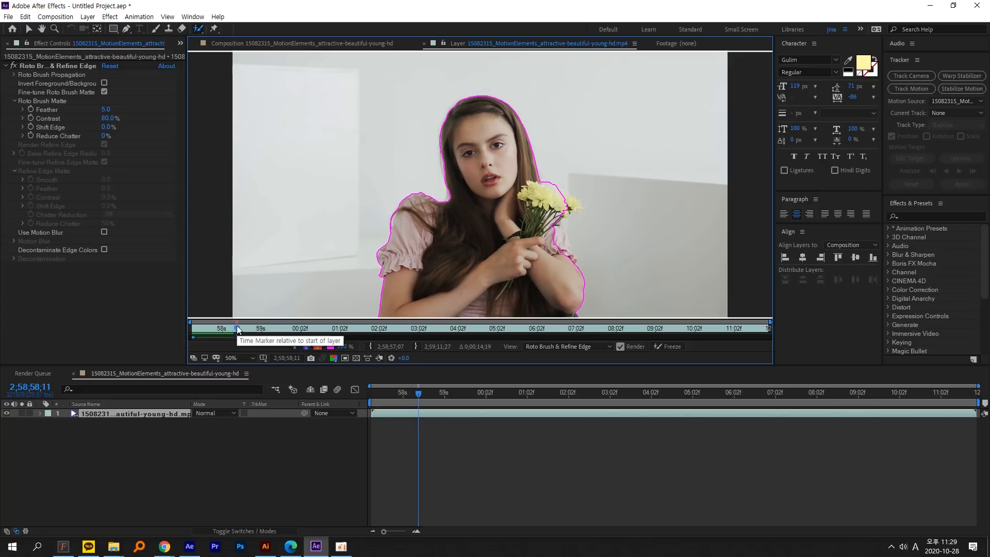
# Add the sleeve beside the flowers to the Roto Brush foreground and advance to frame 2;58;58;13.
pyautogui.moveTo(550, 230); pyautogui.dragTo(575, 256)
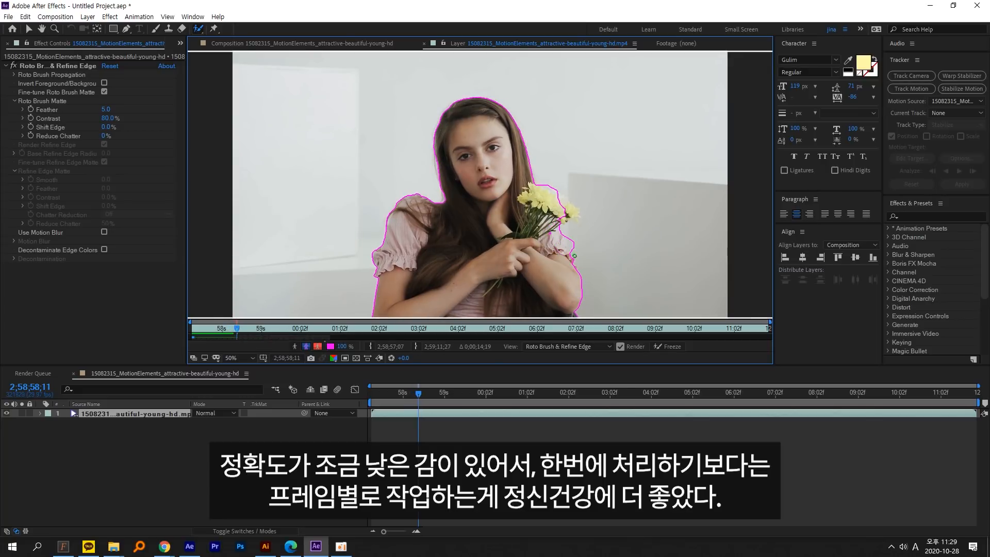
pyautogui.press('pagedown')
pyautogui.press('pagedown')
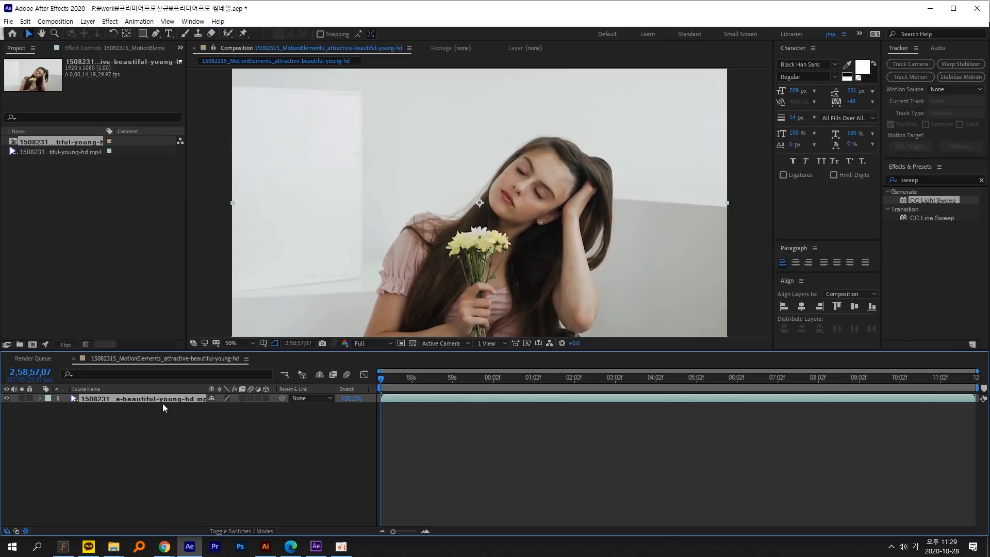
# Open the footage layer for Roto Brush, mark the woman and flowers as foreground, and subtract the background gap beside her hair.
pyautogui.click(228, 35)
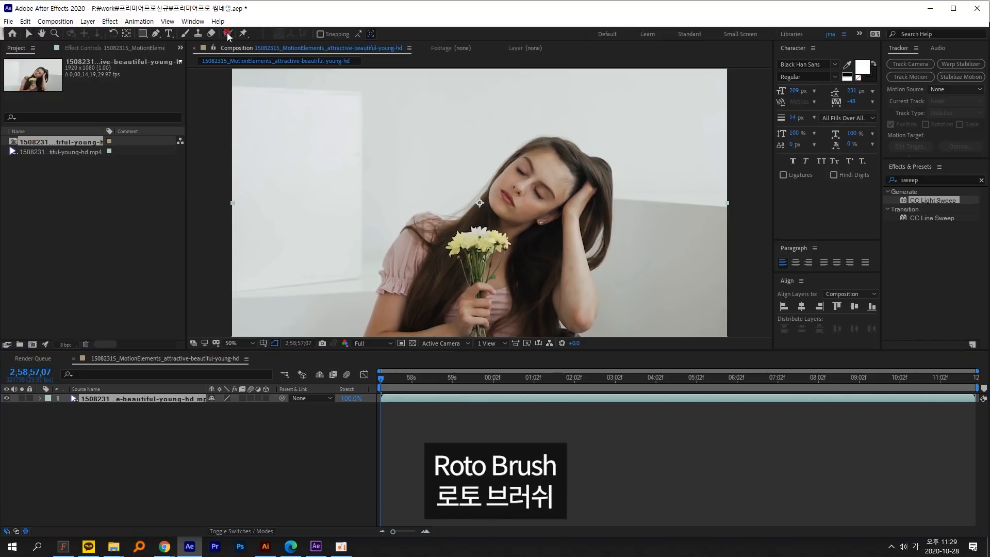
pyautogui.doubleClick(144, 399)
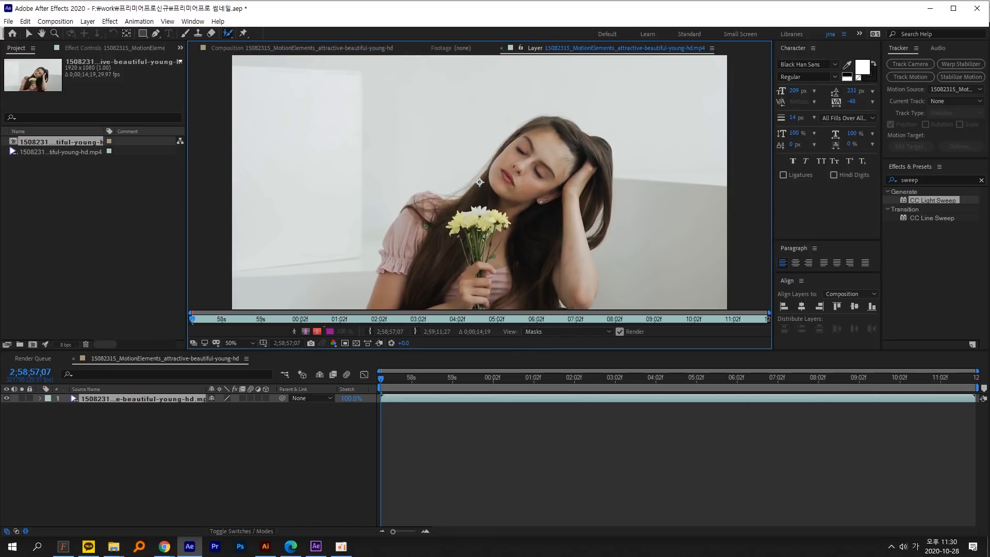
pyautogui.moveTo(372, 308)
pyautogui.mouseDown()
pyautogui.moveTo(411, 222)
pyautogui.moveTo(443, 212)
pyautogui.moveTo(424, 192)
pyautogui.moveTo(450, 201)
pyautogui.moveTo(513, 151)
pyautogui.moveTo(571, 135)
pyautogui.moveTo(605, 212)
pyautogui.moveTo(569, 253)
pyautogui.moveTo(567, 295)
pyautogui.moveTo(545, 309)
pyautogui.mouseUp()
pyautogui.moveTo(458, 221); pyautogui.dragTo(512, 218)
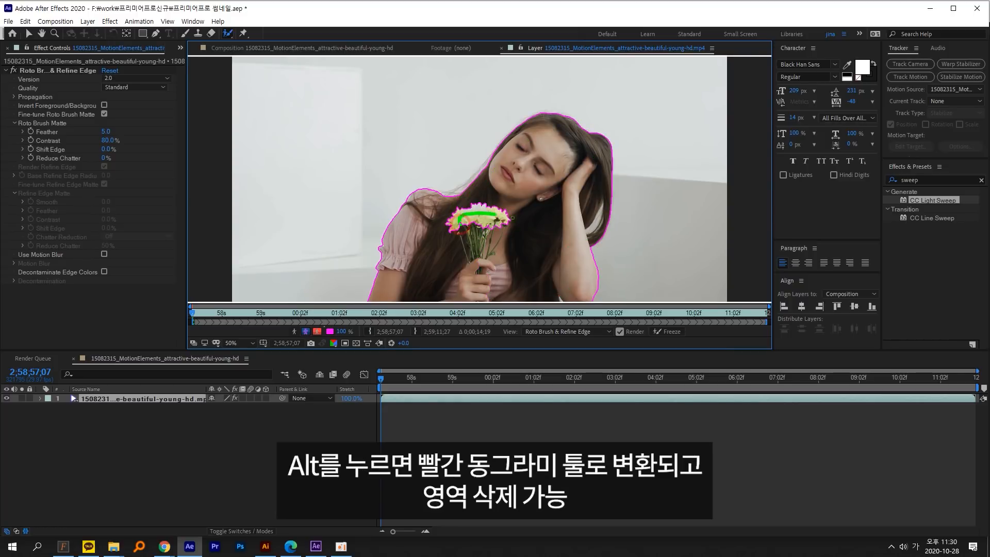
pyautogui.moveTo(598, 216); pyautogui.dragTo(591, 233)
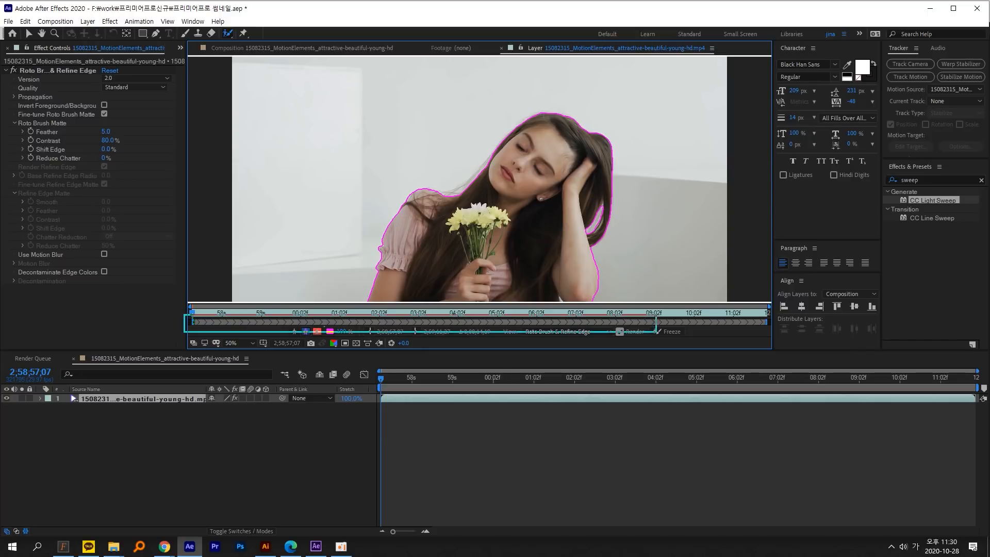
# Compare the Roto Brush span with the older After Effects window, and play the layer in After Effects 2020 to check propagation.
pyautogui.click(313, 549)
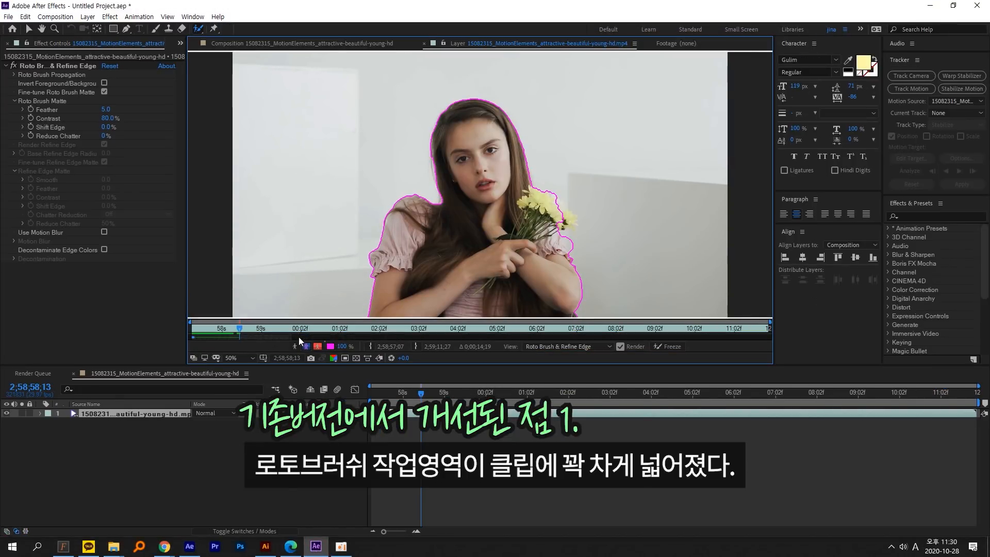
pyautogui.click(189, 547)
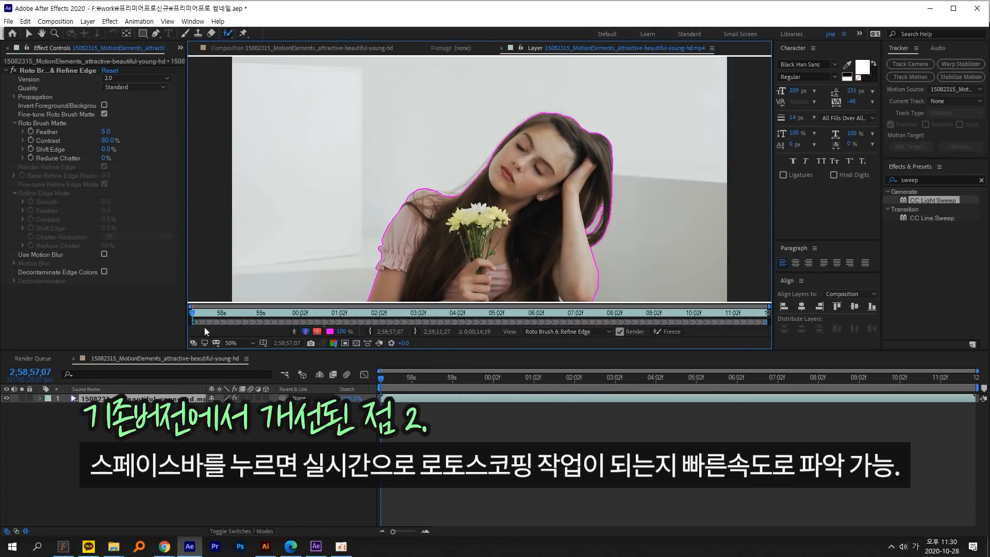
pyautogui.press('space')
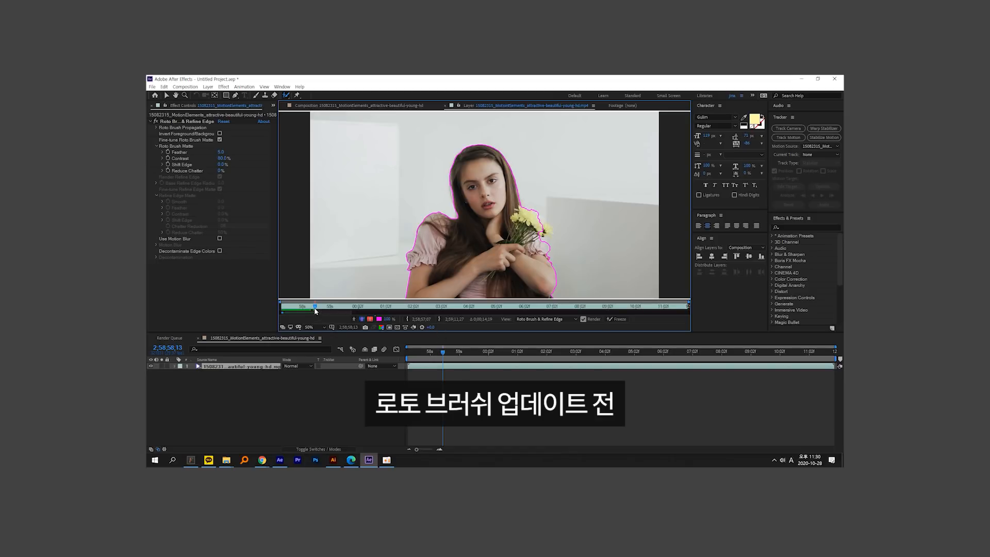
# Scrub the Roto Brush outline in the older version and in After Effects 2020 to compare their accuracy.
pyautogui.moveTo(316, 311); pyautogui.dragTo(306, 309)
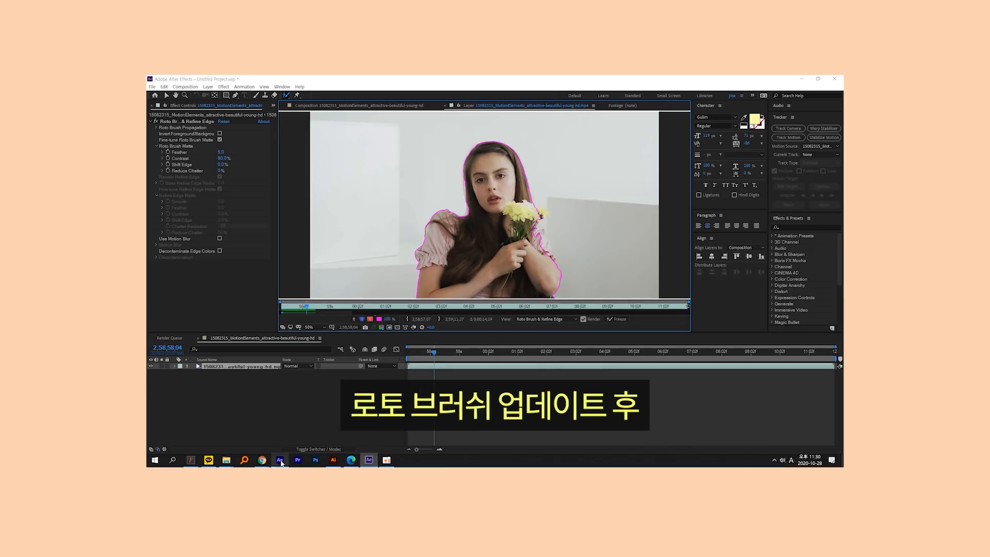
pyautogui.click(280, 460)
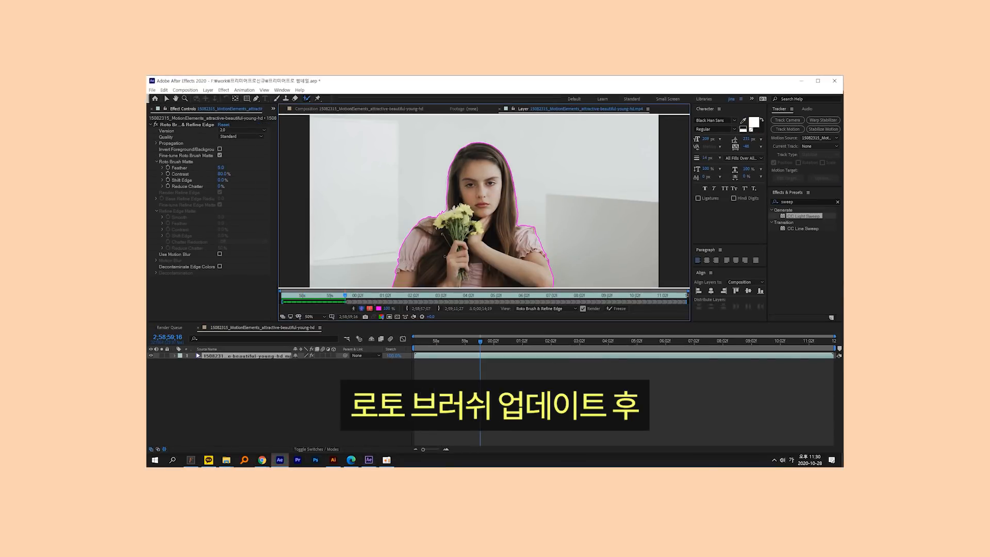
pyautogui.moveTo(339, 302)
pyautogui.mouseDown()
pyautogui.moveTo(311, 299)
pyautogui.moveTo(345, 298)
pyautogui.mouseUp()
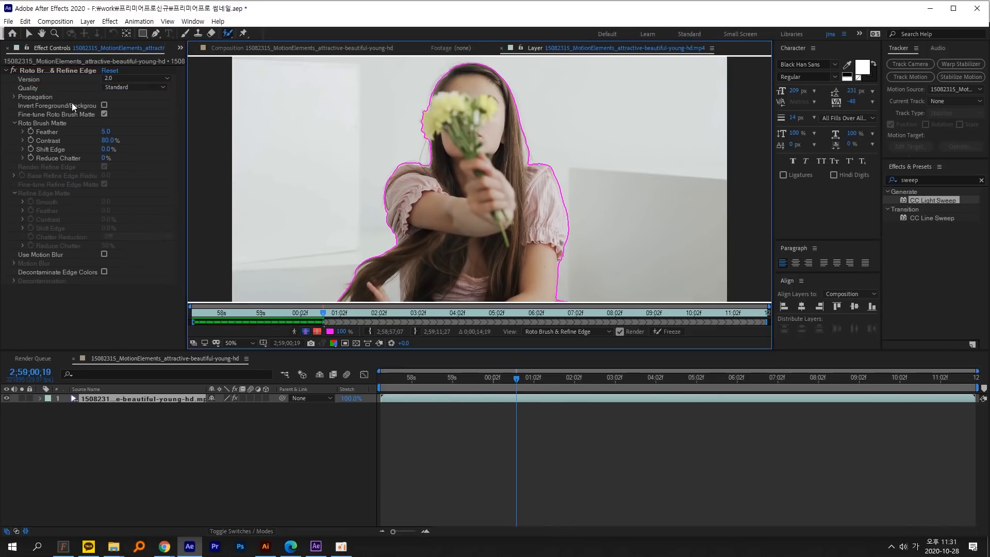
# Switch the Roto Brush version to 1.0 (Classic) and return it to 2.0.
pyautogui.click(335, 157)
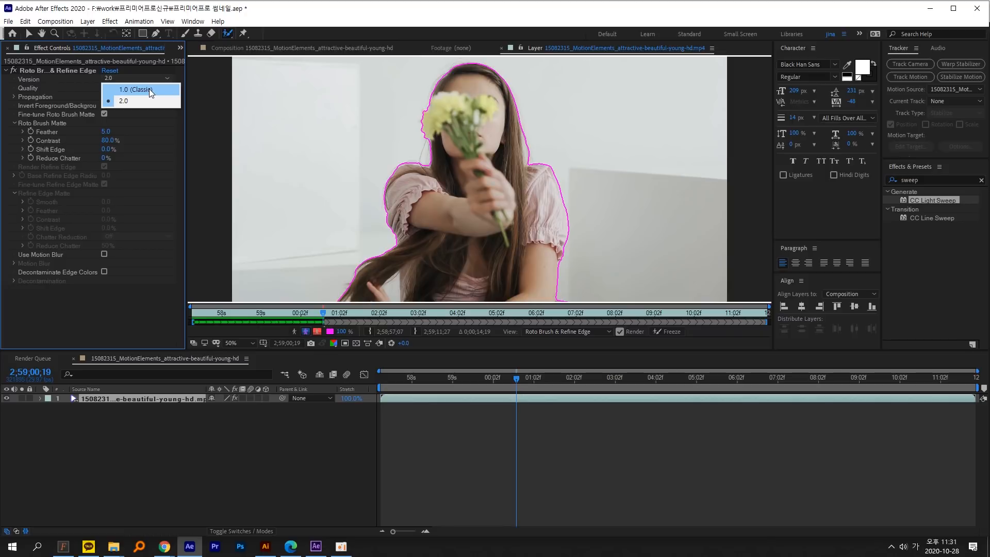
pyautogui.click(150, 89)
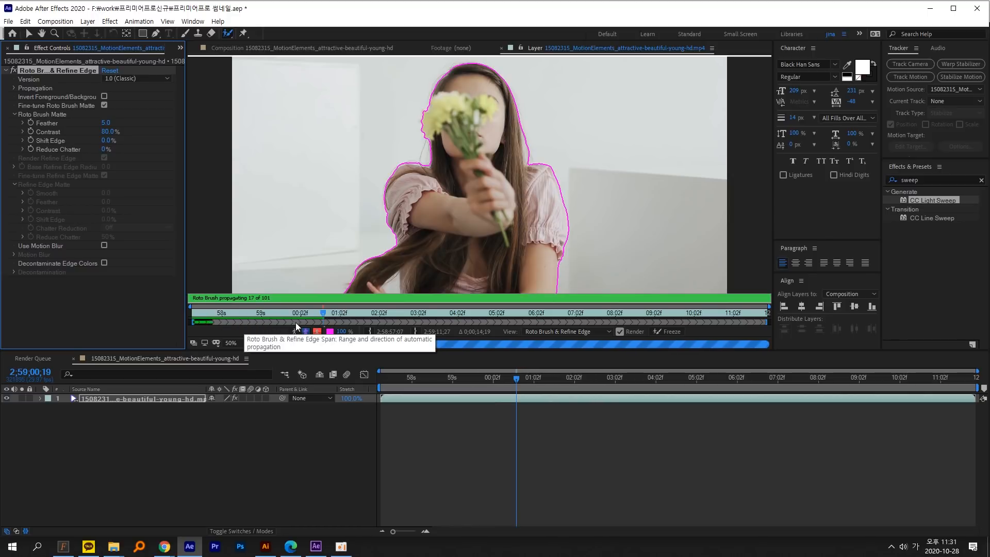
pyautogui.click(561, 448)
pyautogui.click(57, 70)
pyautogui.click(135, 79)
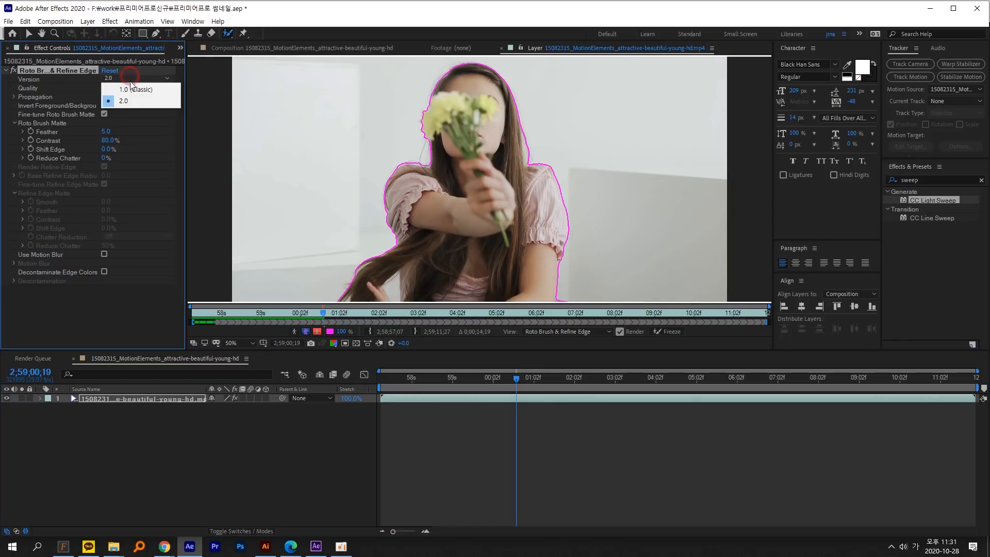
pyautogui.click(126, 101)
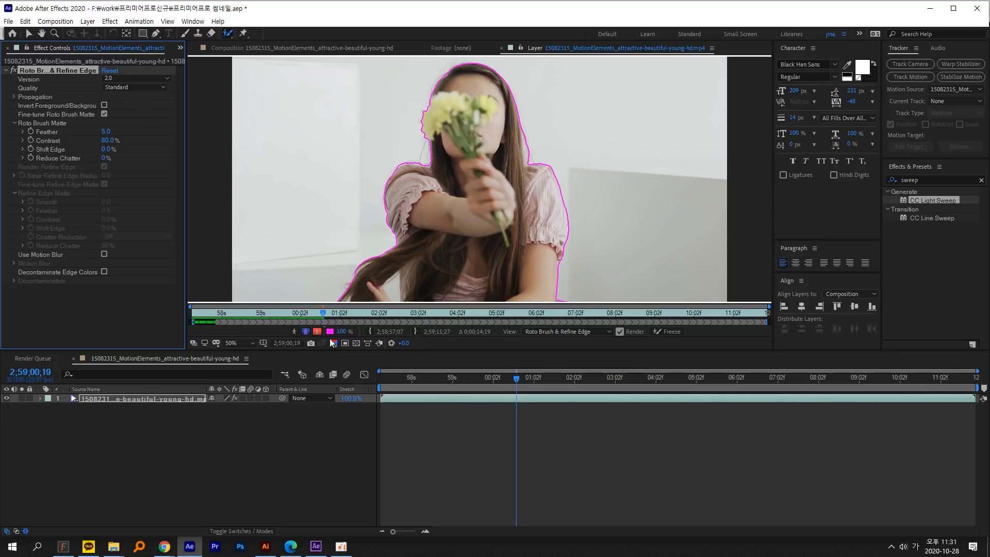
# Play the Roto Brush 2.0 outline from the layer's start and scrub through its first second to check the edges.
pyautogui.moveTo(323, 313); pyautogui.dragTo(192, 314)
pyautogui.press('space')
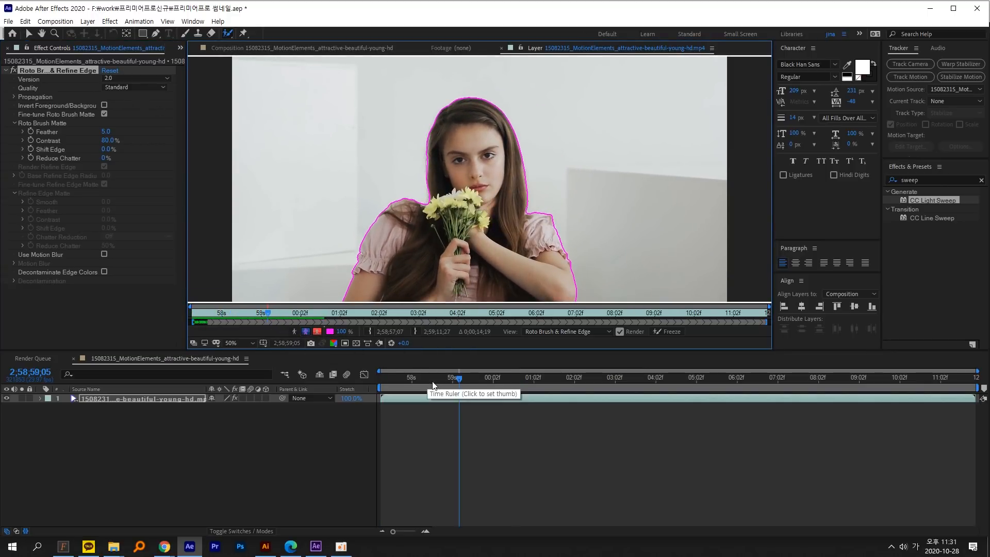
pyautogui.click(393, 385)
pyautogui.moveTo(393, 385); pyautogui.dragTo(429, 386)
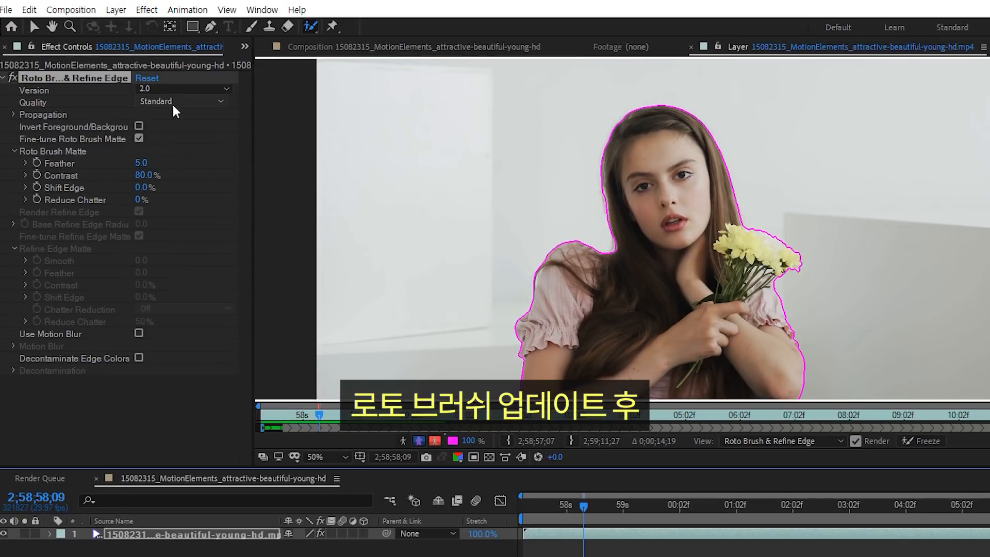
# Set the Roto Brush quality to Best.
pyautogui.click(178, 102)
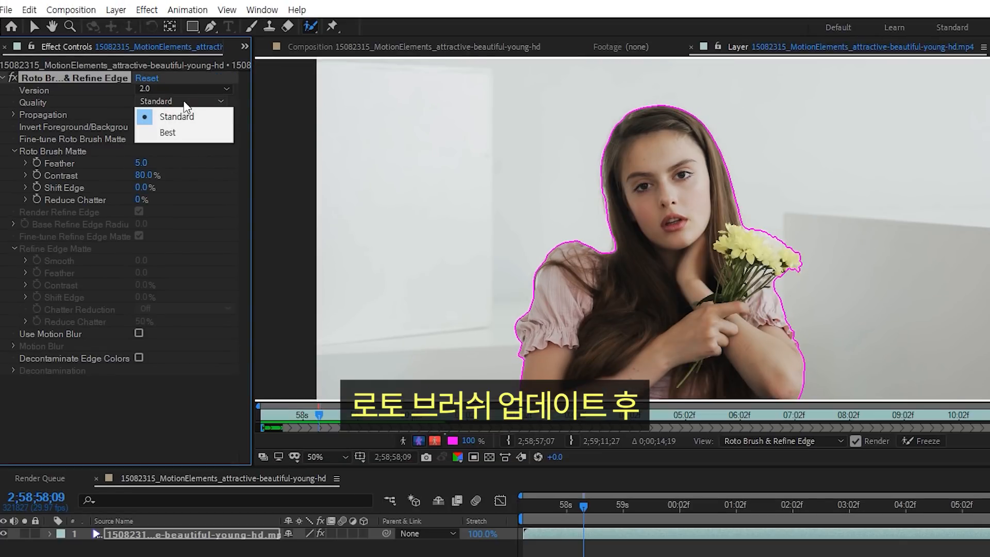
pyautogui.click(195, 129)
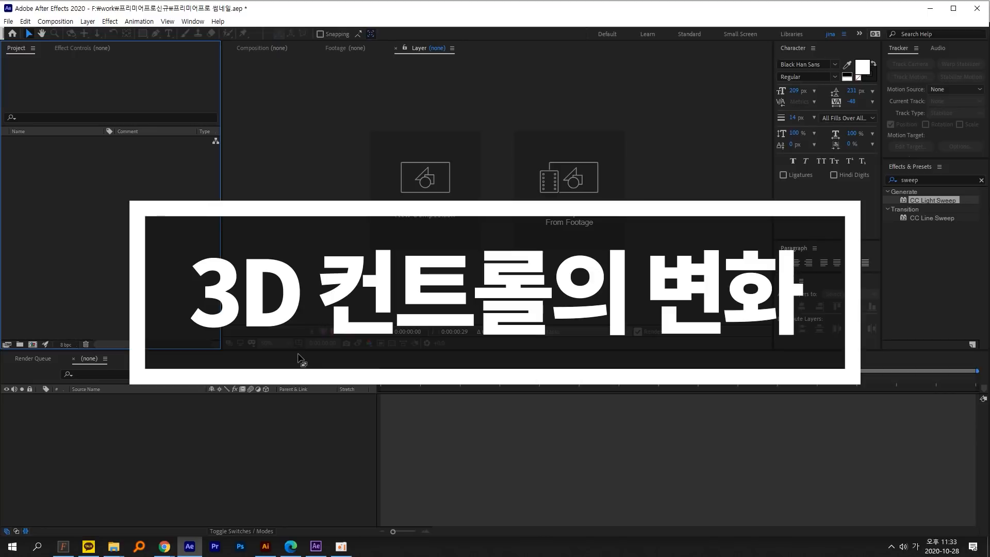
# Create a composition named 3d at 1920 × 1080 px with a duration of 5 seconds.
pyautogui.click(426, 195)
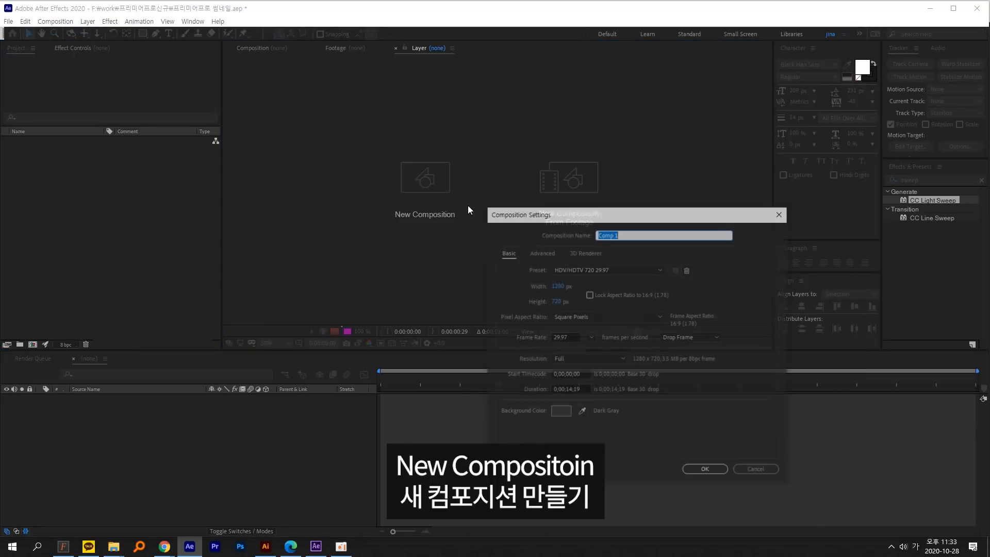
pyautogui.moveTo(591, 214); pyautogui.dragTo(404, 199)
pyautogui.write('3d')
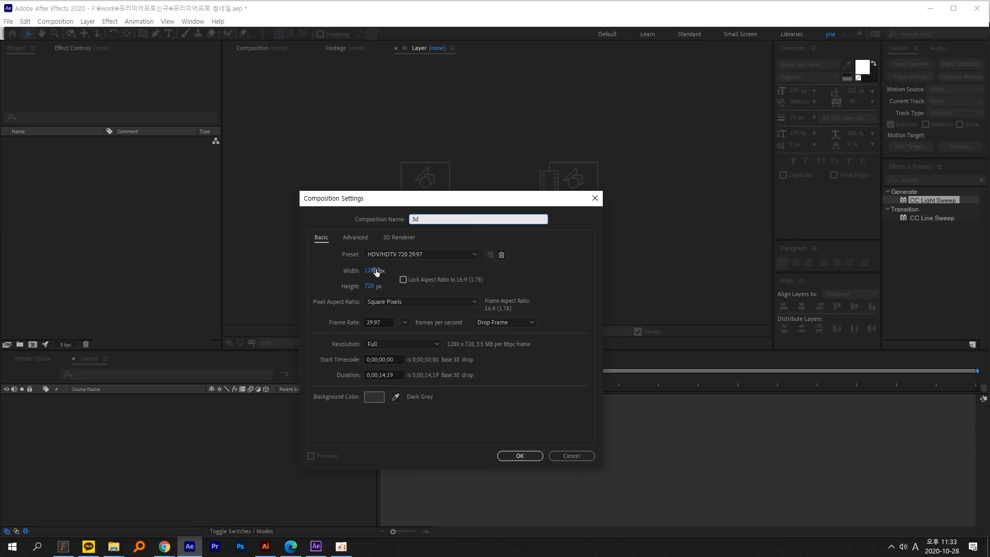
pyautogui.press('Tab')
pyautogui.write('1920')
pyautogui.press('Tab')
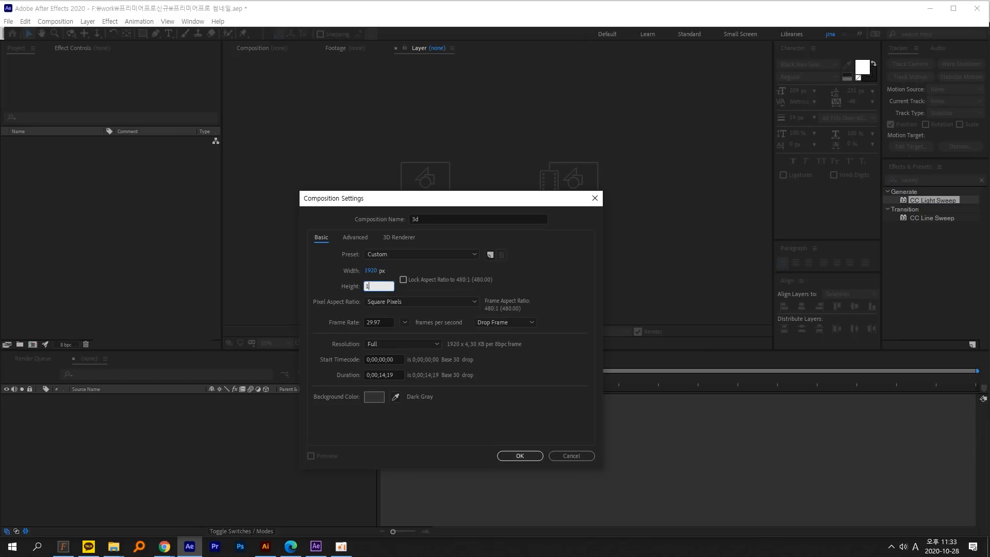
pyautogui.write('1080')
pyautogui.click(395, 375)
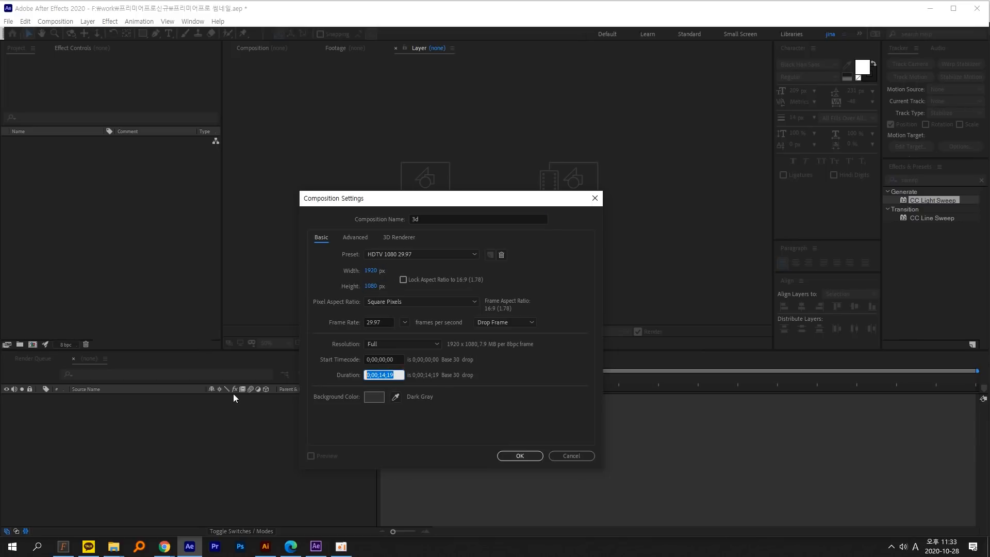
pyautogui.write('5')
pyautogui.write('.')
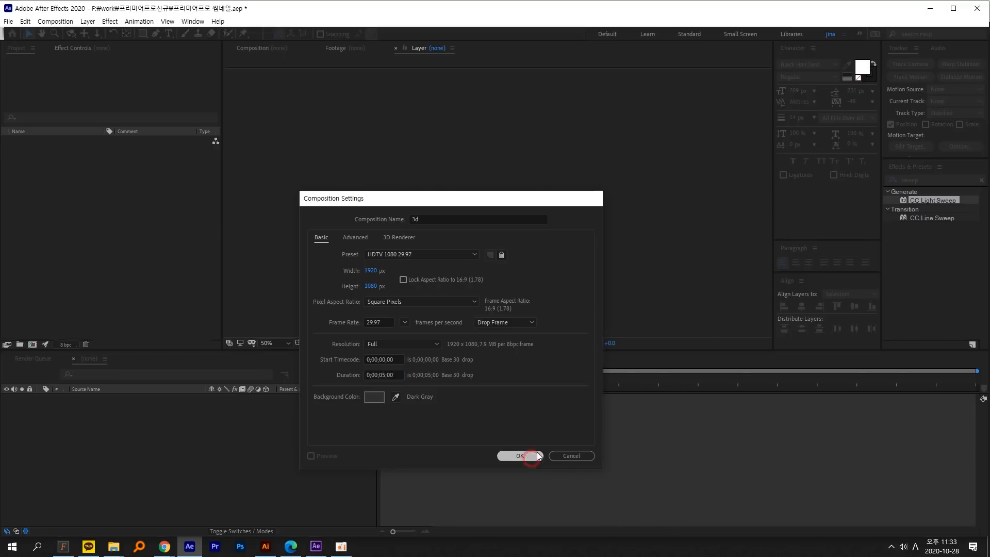
pyautogui.click(520, 456)
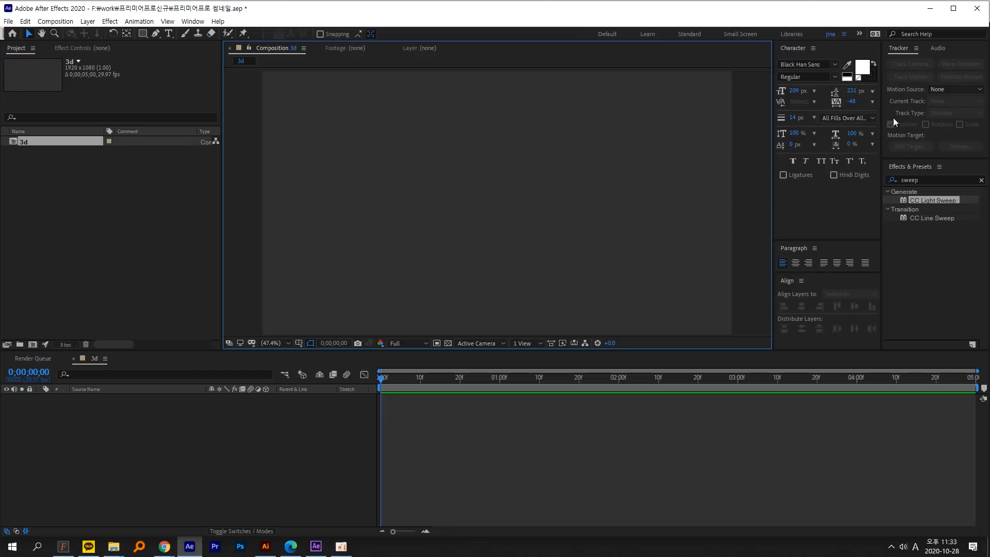
# Add a light pink solid layer at 1920 × 1080 px to the 3d composition.
pyautogui.click(87, 22)
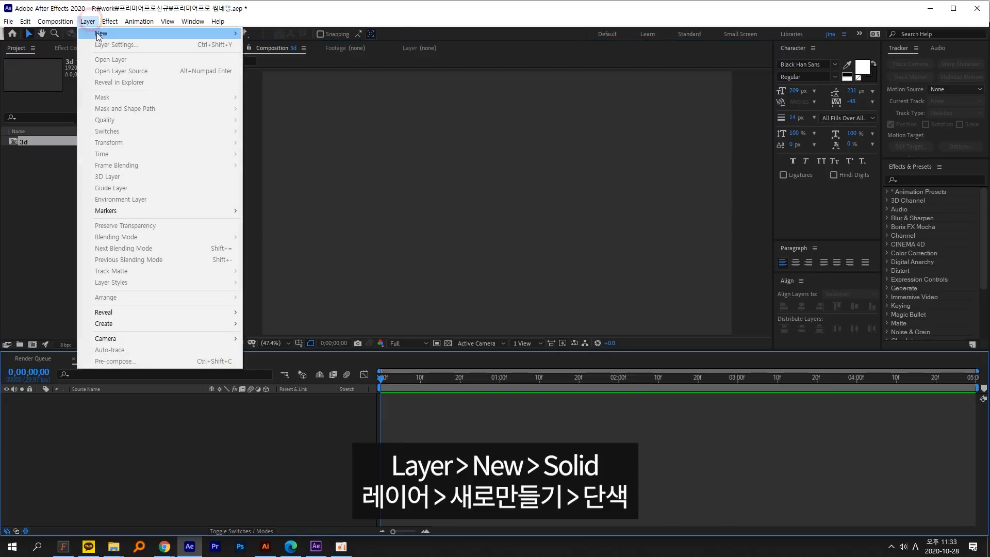
pyautogui.moveTo(101, 33)
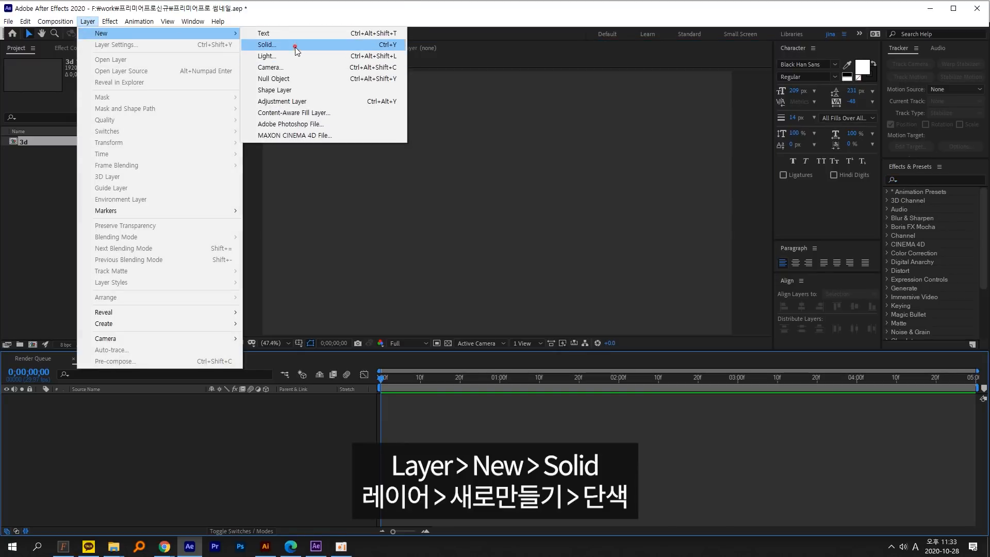
pyautogui.click(295, 47)
pyautogui.click(571, 358)
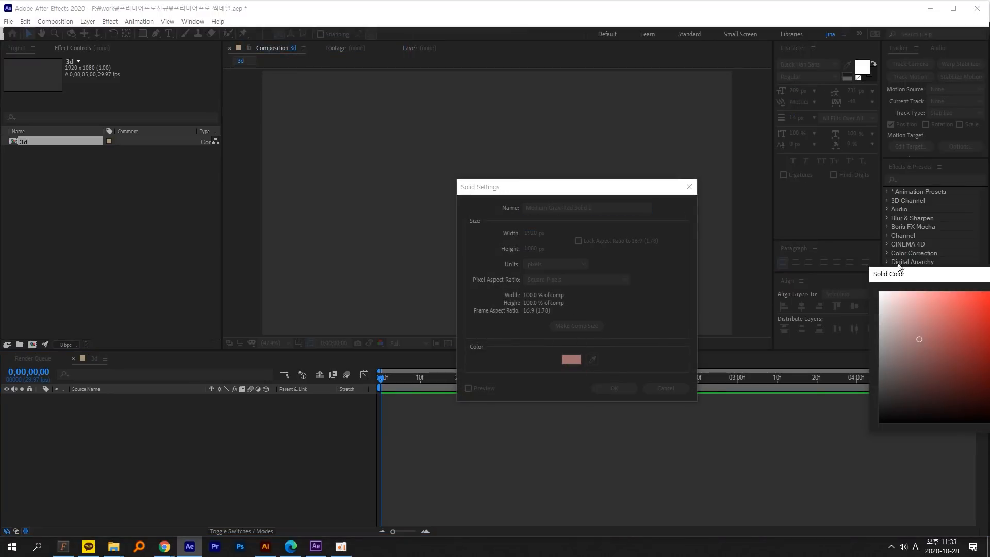
pyautogui.moveTo(901, 272); pyautogui.dragTo(383, 260)
pyautogui.click(391, 273)
pyautogui.click(579, 278)
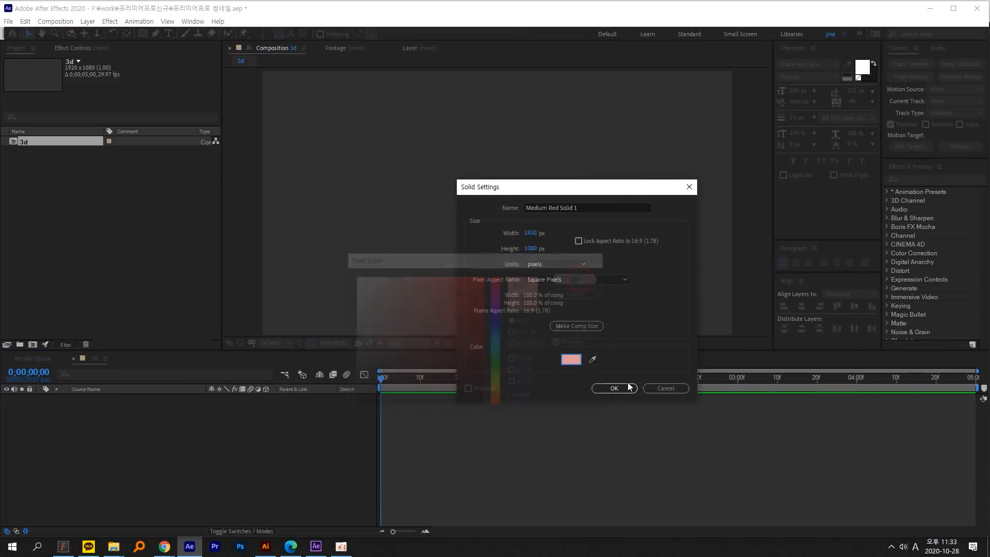
pyautogui.click(616, 388)
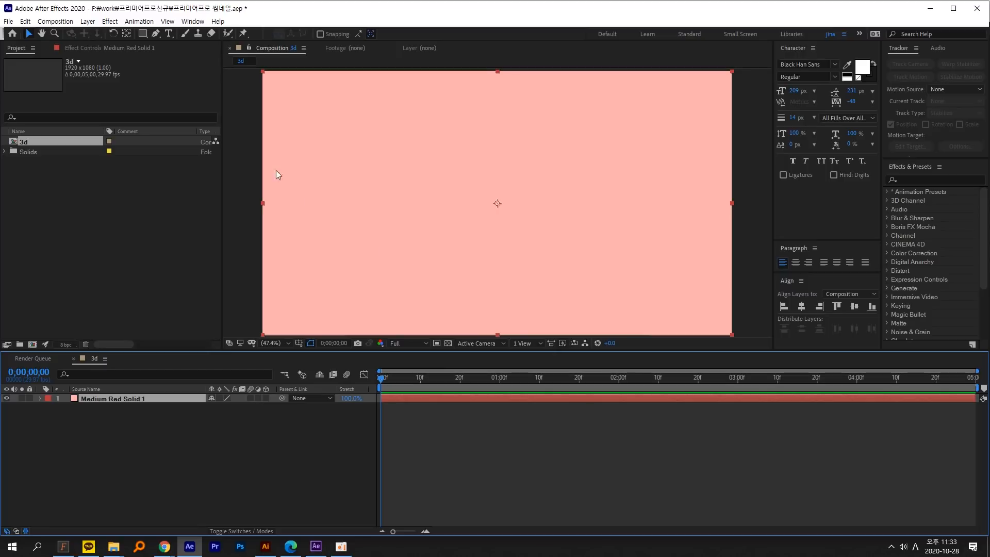
# Add a text layer reading 편집녀 to the 3d composition.
pyautogui.hotkey('ctrl', 't')
pyautogui.click(413, 227)
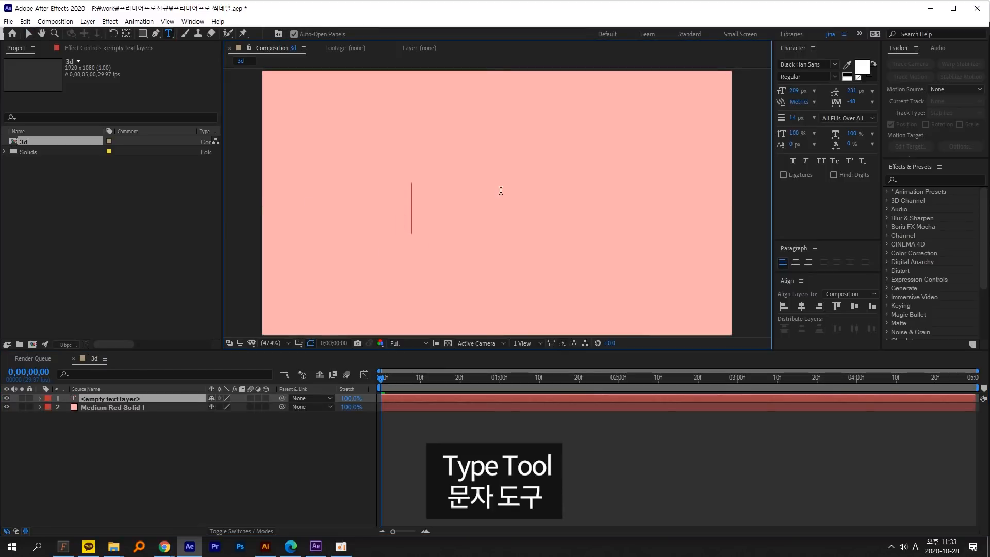
pyautogui.press('Hangul')
pyautogui.write('편집녀')
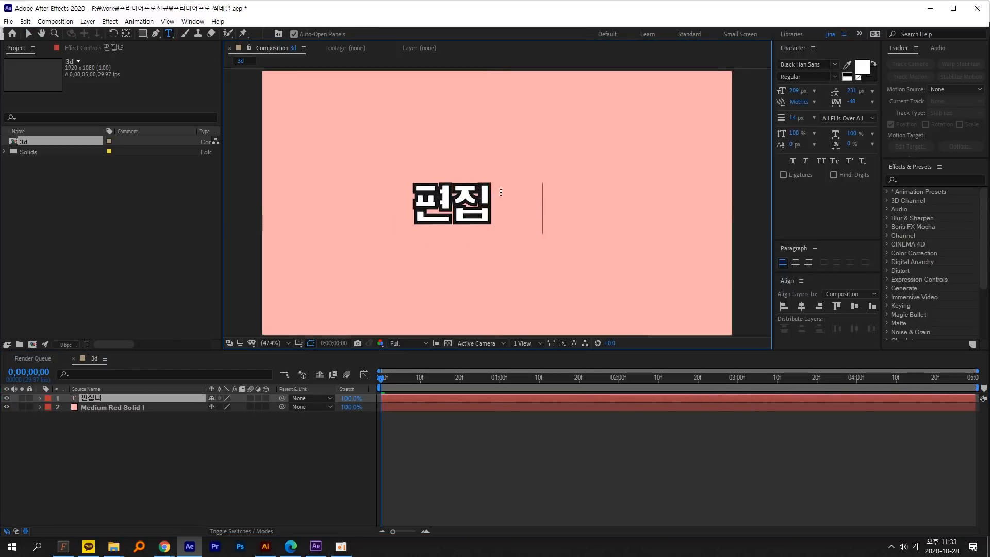
# Enlarge the 편집녀 text to 456 px, give it a black fill without stroke, and reposition it toward the composition's lower left.
pyautogui.click(29, 33)
pyautogui.moveTo(794, 90); pyautogui.dragTo(922, 90)
pyautogui.click(874, 63)
pyautogui.click(858, 78)
pyautogui.moveTo(464, 206); pyautogui.dragTo(357, 259)
pyautogui.click(180, 454)
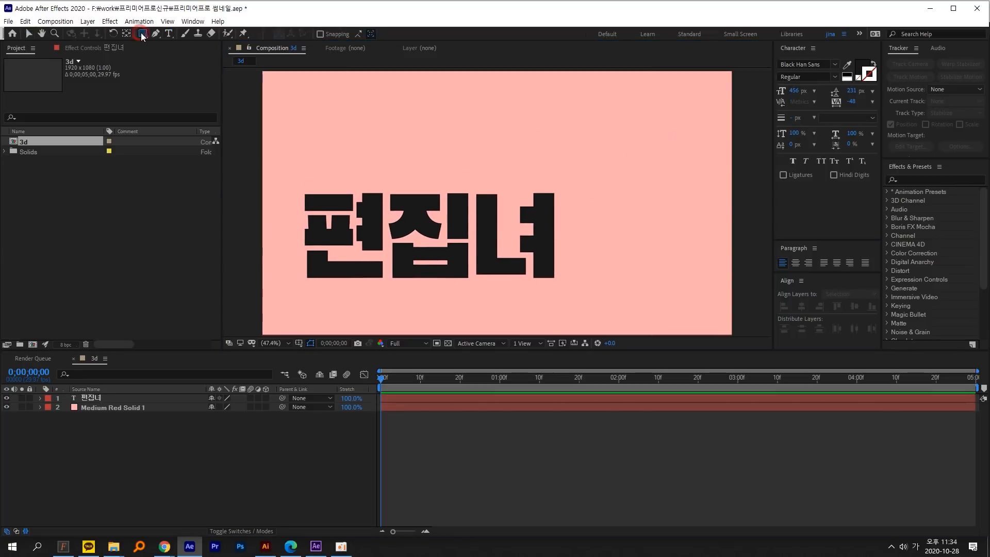
# Draw a large circle with the Ellipse tool on a new shape layer in the composition's upper-right area.
pyautogui.click(143, 34)
pyautogui.click(180, 55)
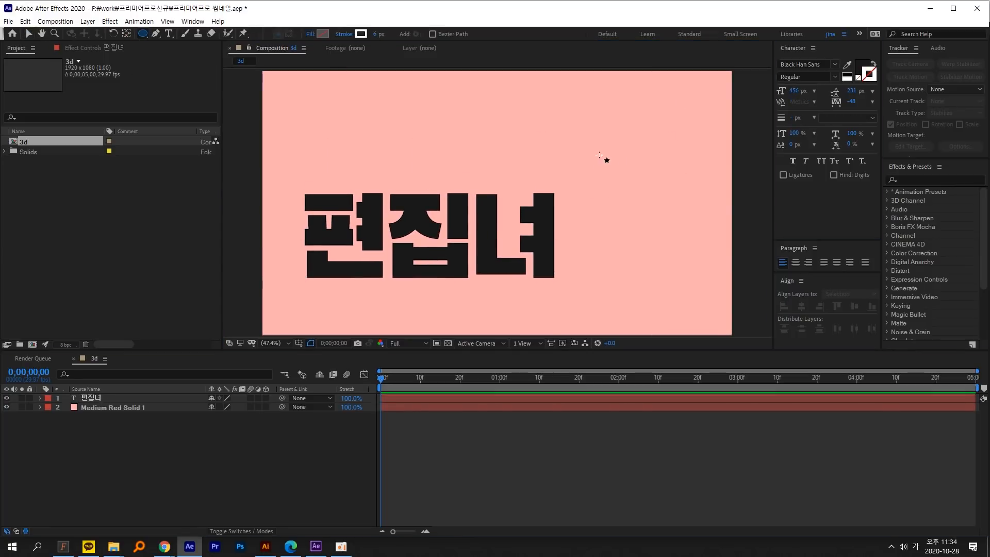
pyautogui.click(593, 156)
pyautogui.moveTo(593, 156); pyautogui.dragTo(676, 240)
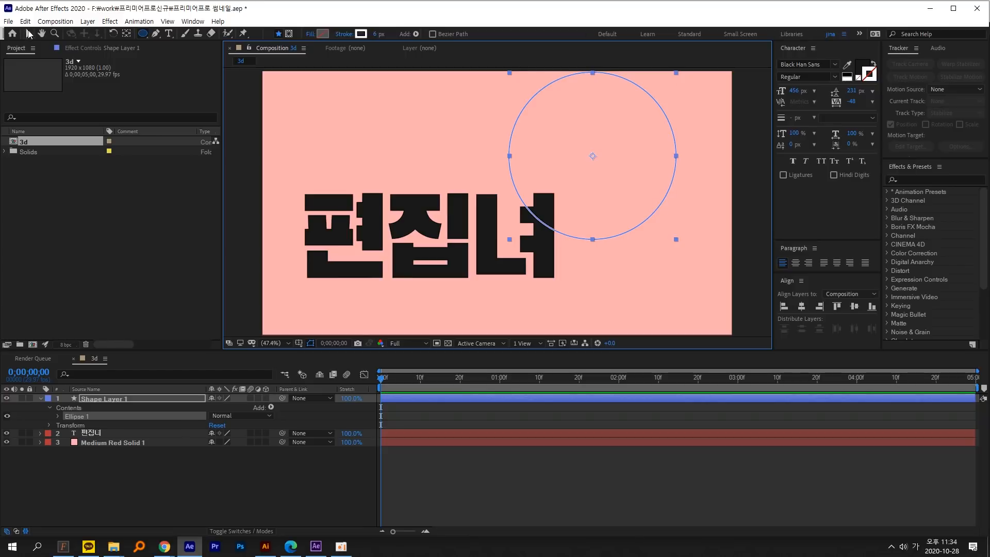
pyautogui.click(29, 33)
pyautogui.click(747, 136)
pyautogui.moveTo(673, 135); pyautogui.dragTo(698, 156)
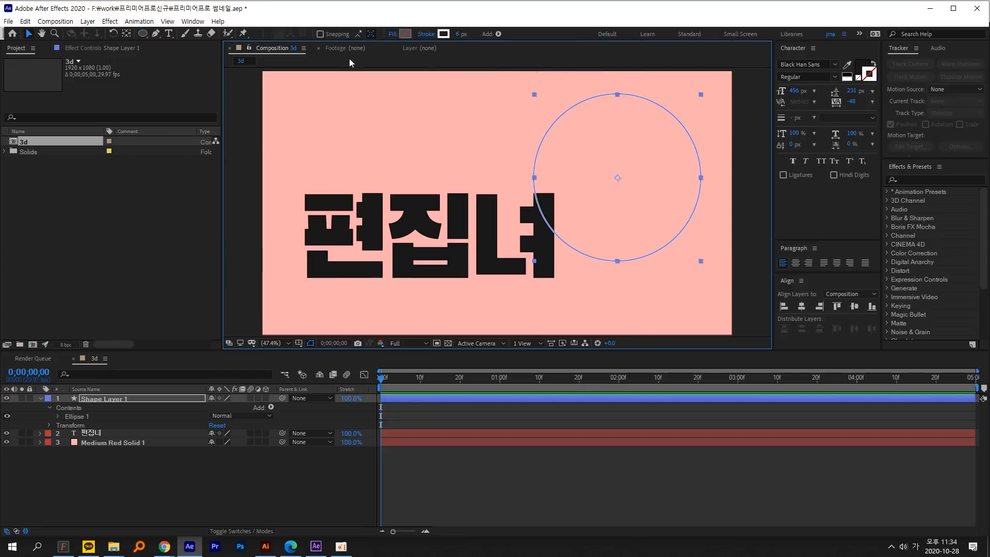
# Set the circle's fill colour to yellow FFE952.
pyautogui.click(407, 33)
pyautogui.click(503, 384)
pyautogui.click(464, 328)
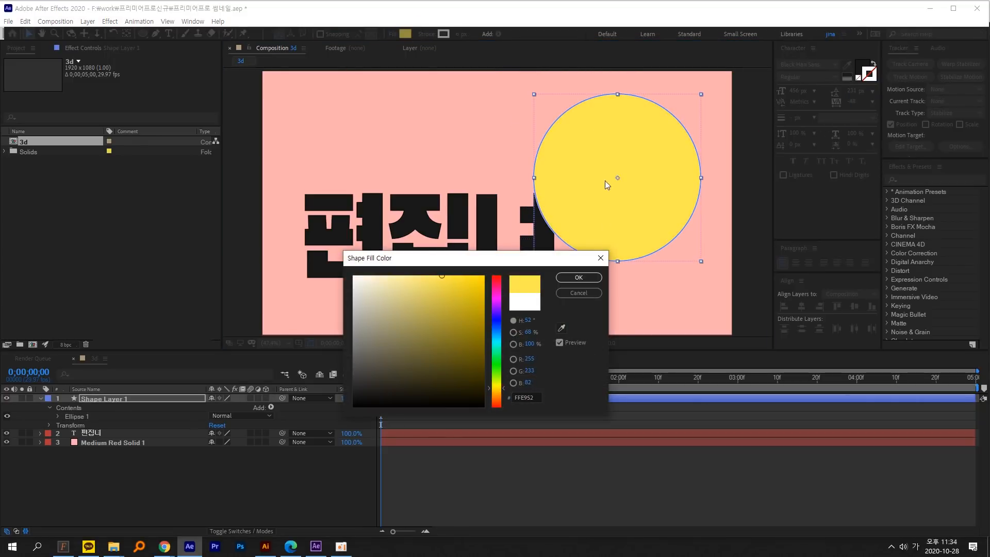
pyautogui.click(579, 278)
# Arrange the 편집녀 text and the yellow circle side by side without overlap, roughly centred vertically.
pyautogui.click(532, 206)
pyautogui.moveTo(588, 191); pyautogui.dragTo(603, 209)
pyautogui.moveTo(408, 249); pyautogui.dragTo(393, 230)
pyautogui.moveTo(570, 219); pyautogui.dragTo(565, 228)
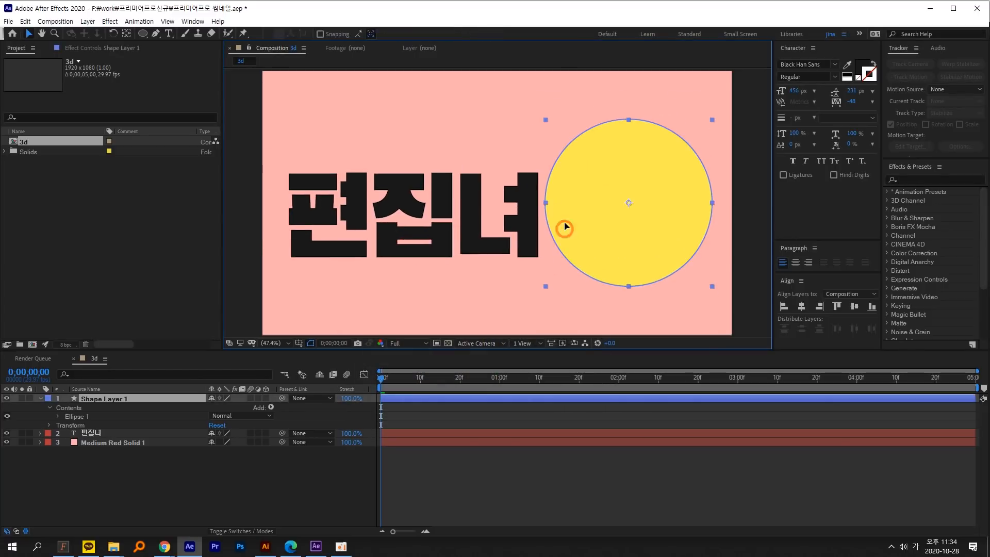
pyautogui.moveTo(454, 232); pyautogui.dragTo(447, 228)
pyautogui.click(444, 116)
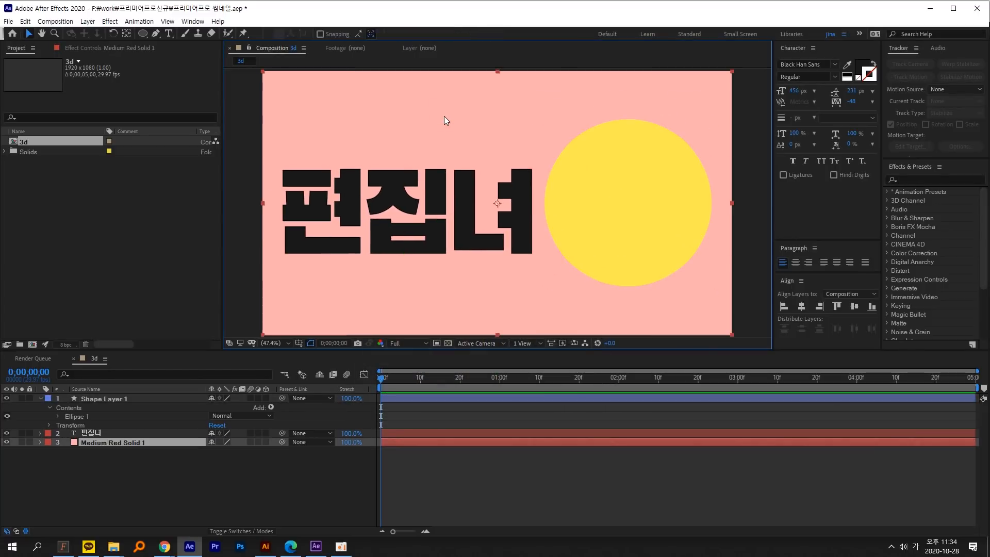
pyautogui.click(407, 245)
pyautogui.click(595, 223)
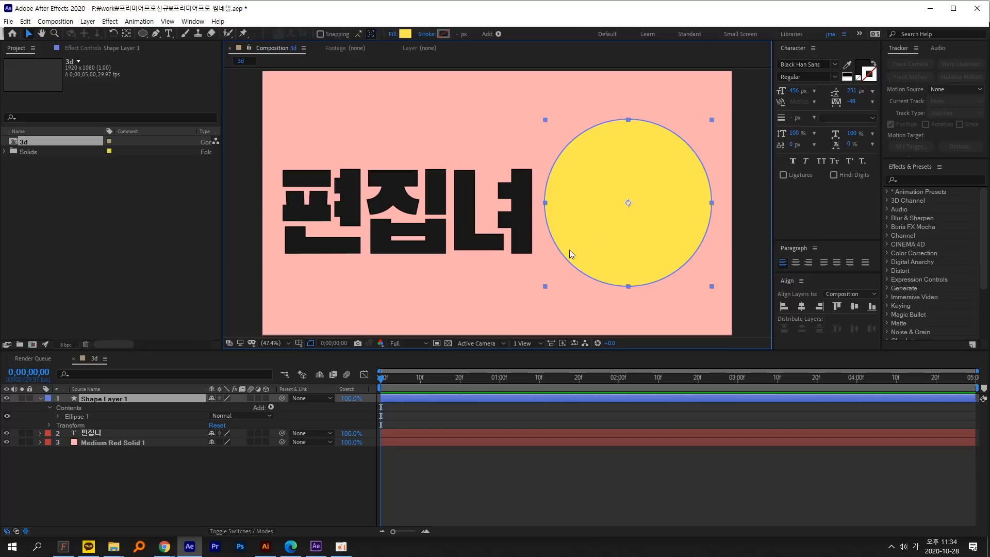
# Turn the circle, text and solid into 3D layers and select the text and circle to show their axis controls.
pyautogui.click(41, 398)
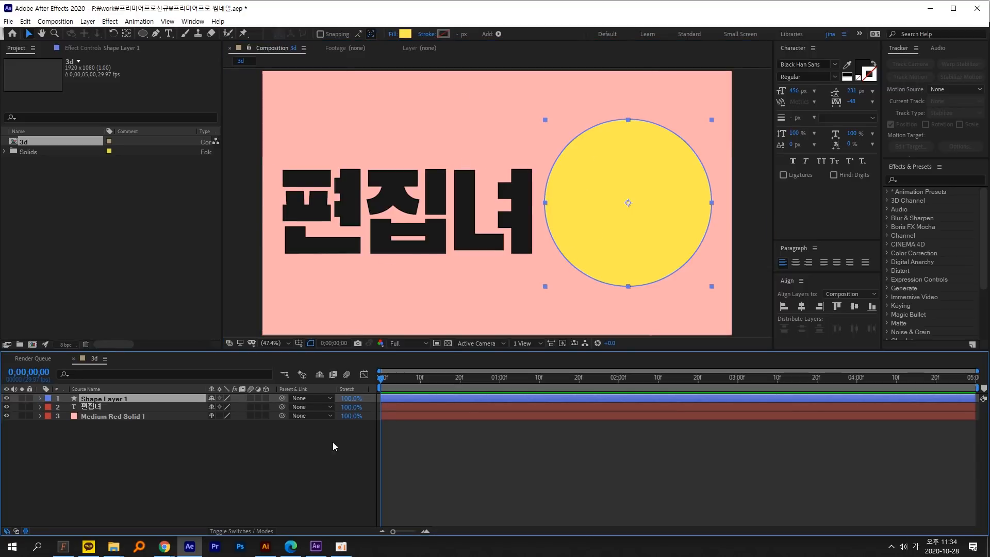
pyautogui.moveTo(268, 395); pyautogui.dragTo(273, 431)
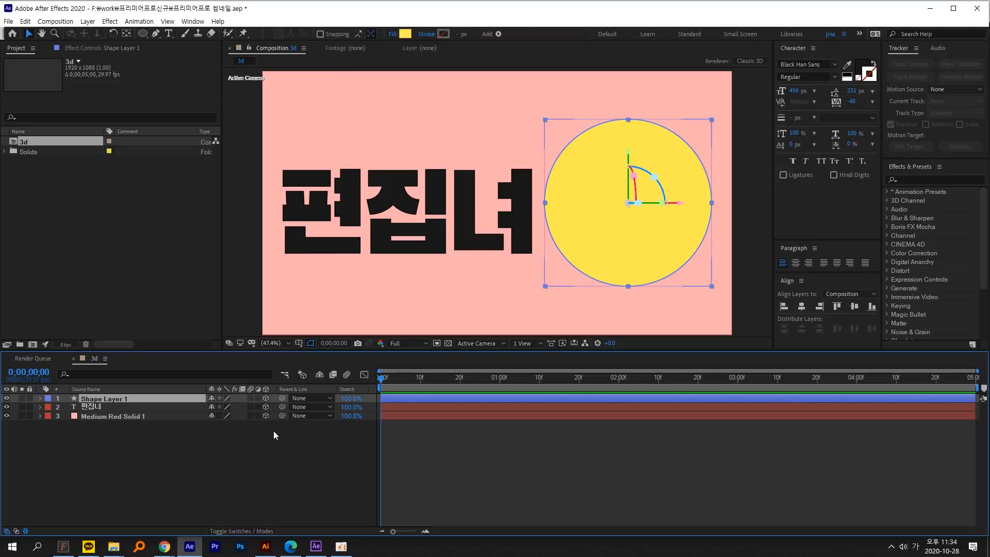
pyautogui.click(373, 456)
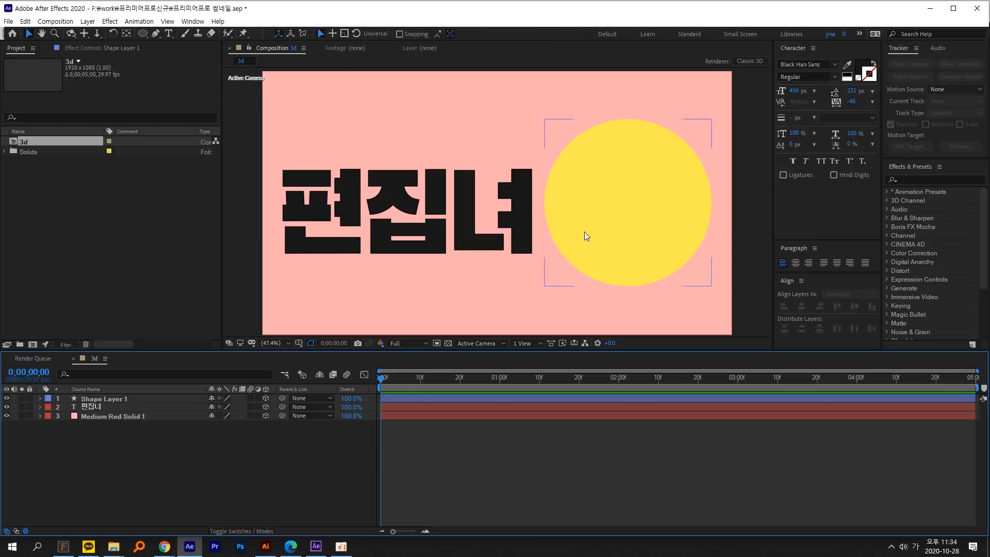
pyautogui.click(457, 227)
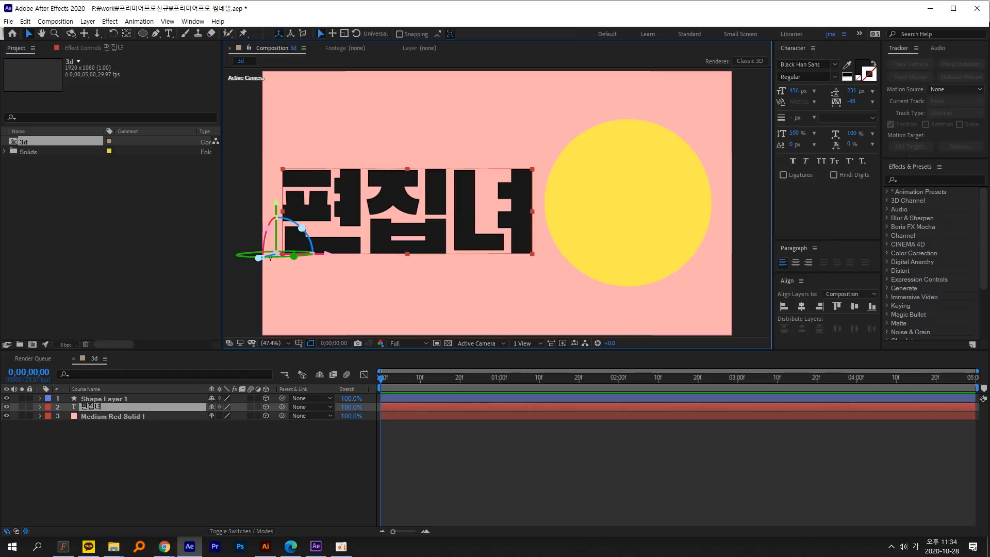
pyautogui.click(617, 207)
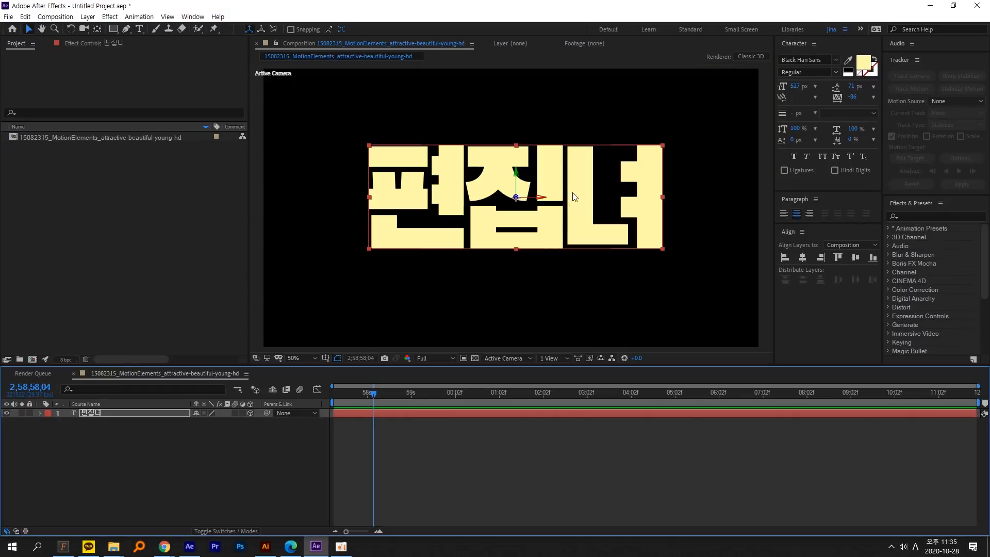
# In the older After Effects version, try moving the 편집녀 text with its 3D axis arrows.
pyautogui.hotkey('ctrl', '1')
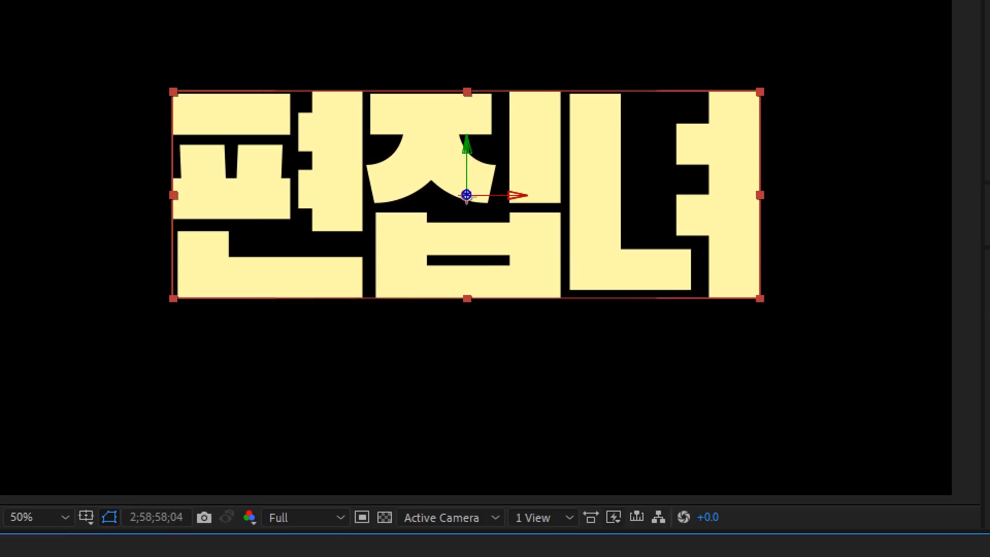
pyautogui.click(566, 200)
pyautogui.moveTo(554, 260)
pyautogui.mouseDown()
pyautogui.moveTo(349, 48)
pyautogui.moveTo(508, 309)
pyautogui.mouseUp()
pyautogui.press('Escape')
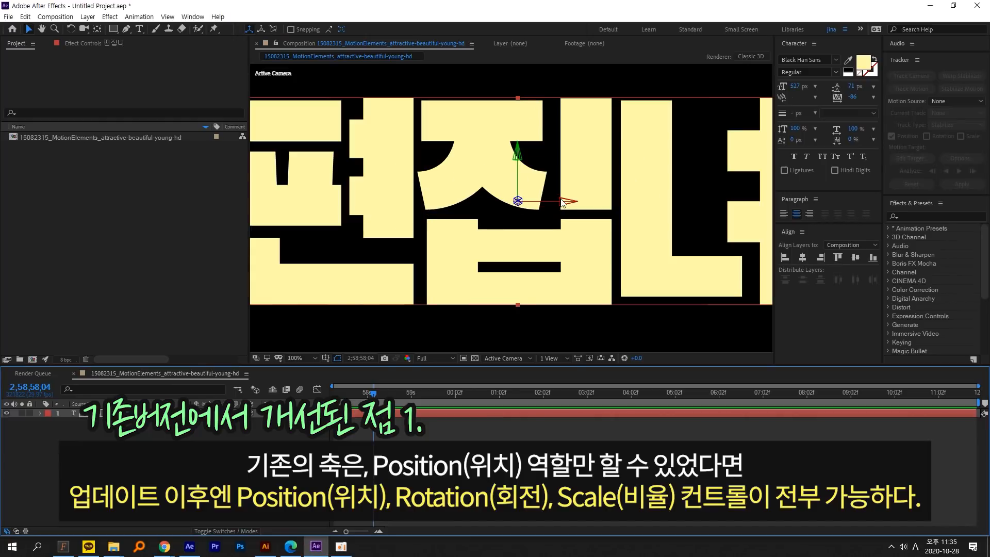
pyautogui.scroll(-1, 561, 201)
pyautogui.moveTo(537, 177); pyautogui.dragTo(538, 147)
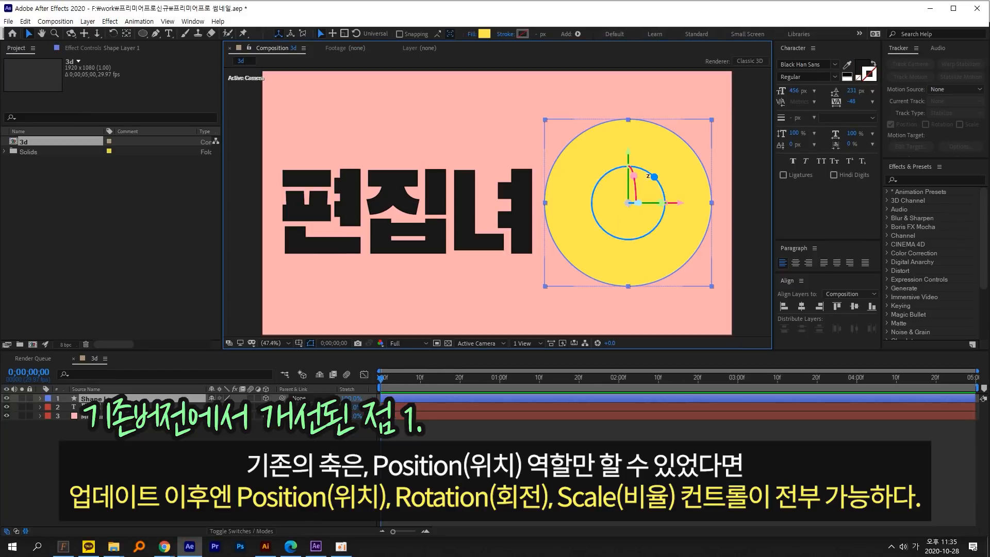
# Back in the 3d composition, move the circle down along its Y axis and try its X-axis move and rotation handles.
pyautogui.moveTo(628, 156); pyautogui.dragTo(640, 175)
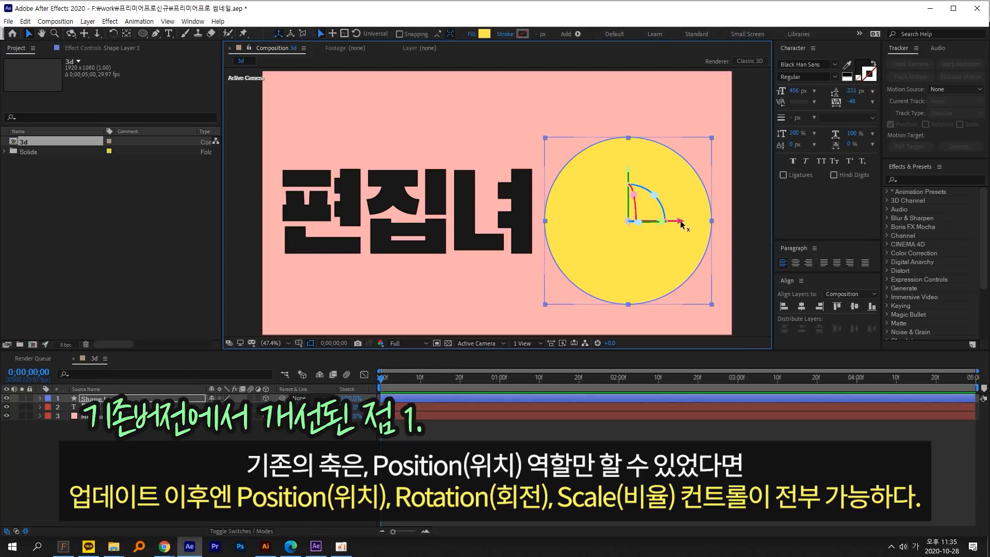
pyautogui.moveTo(678, 220); pyautogui.dragTo(694, 221)
pyautogui.moveTo(631, 196)
pyautogui.mouseDown()
pyautogui.moveTo(623, 227)
pyautogui.moveTo(633, 184)
pyautogui.moveTo(666, 213)
pyautogui.moveTo(644, 187)
pyautogui.mouseUp()
pyautogui.hotkey('ctrl', 'z')
pyautogui.hotkey('ctrl', 'z')
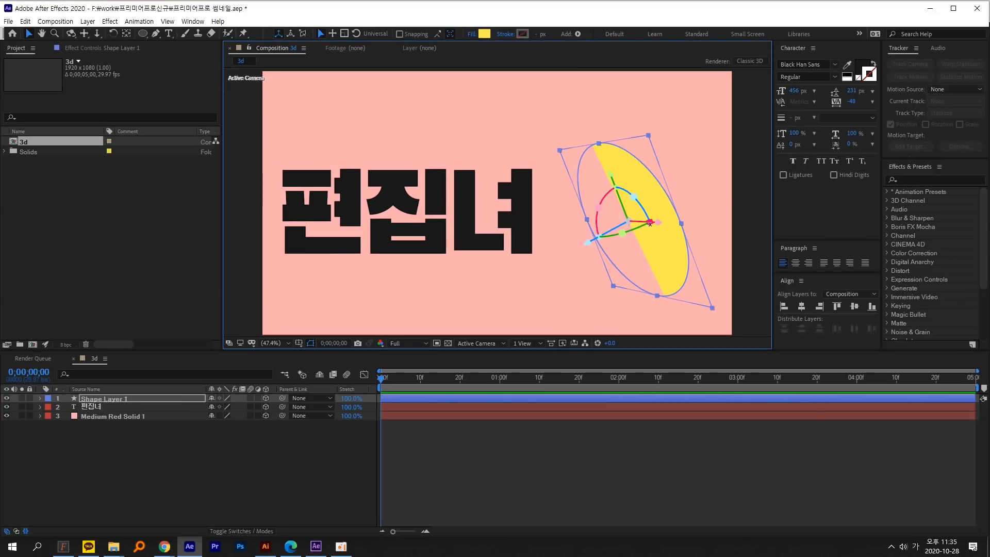
# Try scaling the rotated circle along its X and Y axes, and undo the scaling and rotation changes.
pyautogui.moveTo(650, 222); pyautogui.dragTo(677, 223)
pyautogui.hotkey('ctrl', 'z')
pyautogui.moveTo(615, 187); pyautogui.dragTo(596, 125)
pyautogui.hotkey('ctrl', 'z')
pyautogui.moveTo(650, 222); pyautogui.dragTo(744, 217)
pyautogui.hotkey('ctrl', 'z')
pyautogui.hotkey('ctrl', 'z')
pyautogui.hotkey('ctrl', 'z')
pyautogui.hotkey('ctrl', 'z')
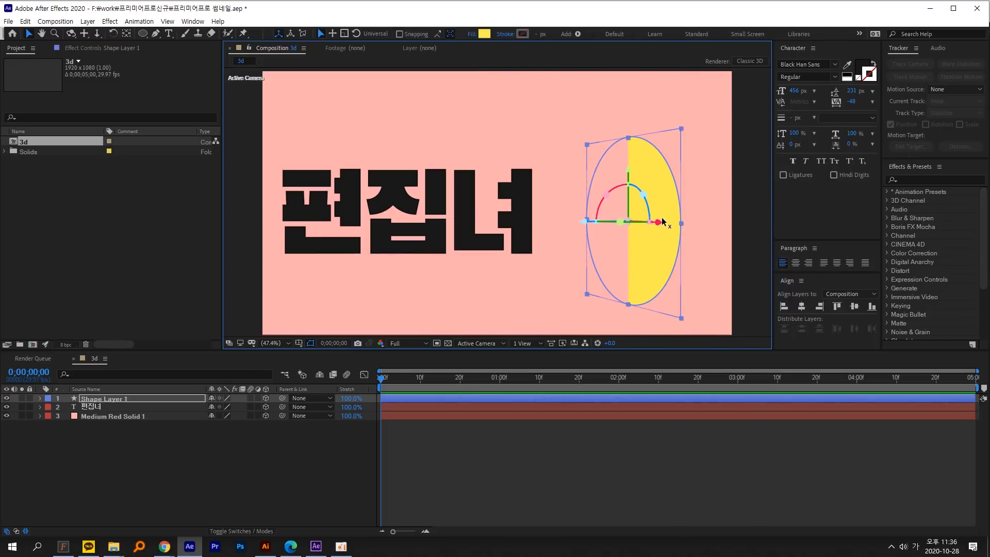
pyautogui.hotkey('ctrl', 'z')
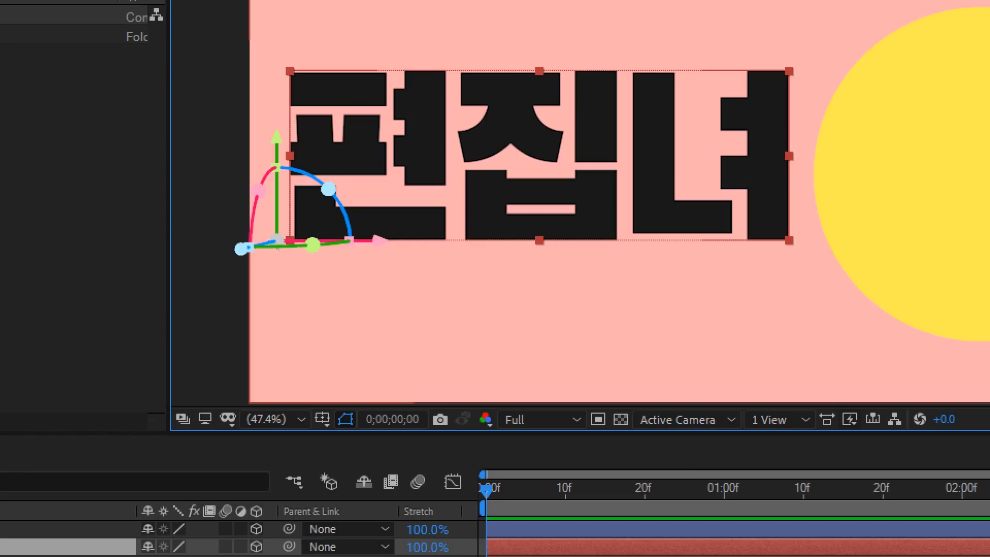
# Pull the yellow circle toward the camera along its Z axis to about Z -807.
pyautogui.moveTo(371, 276)
pyautogui.mouseDown()
pyautogui.moveTo(239, 276)
pyautogui.moveTo(281, 298)
pyautogui.mouseUp()
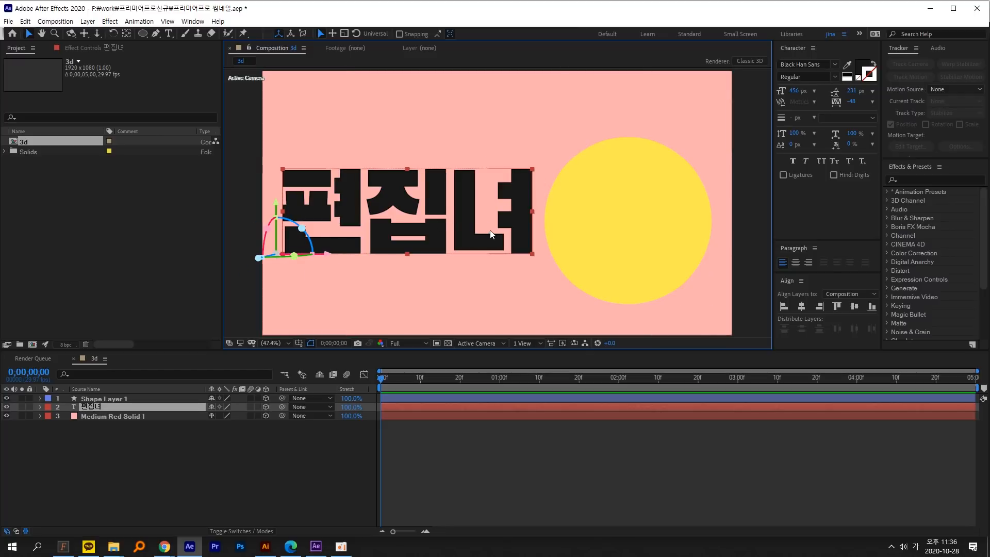
pyautogui.click(640, 234)
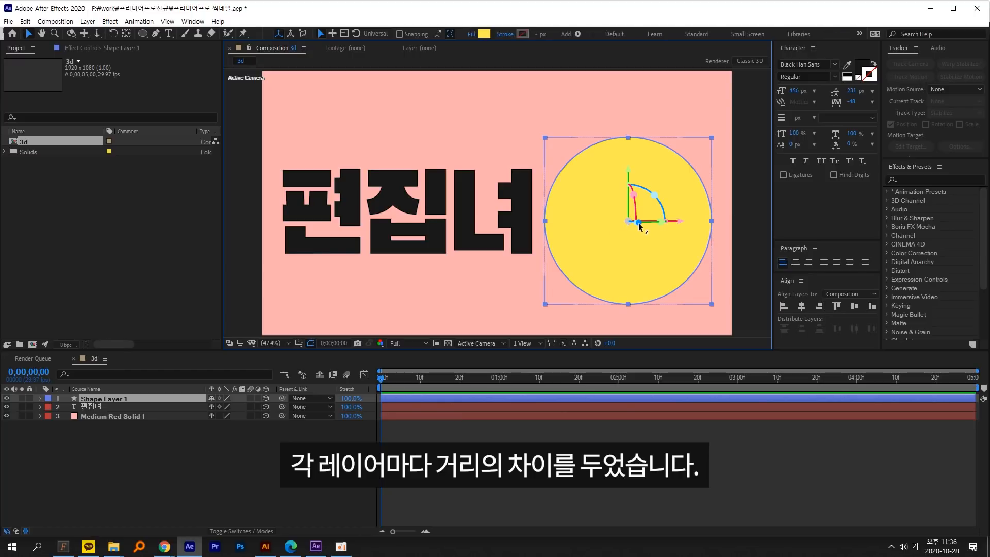
pyautogui.moveTo(639, 226); pyautogui.dragTo(836, 247)
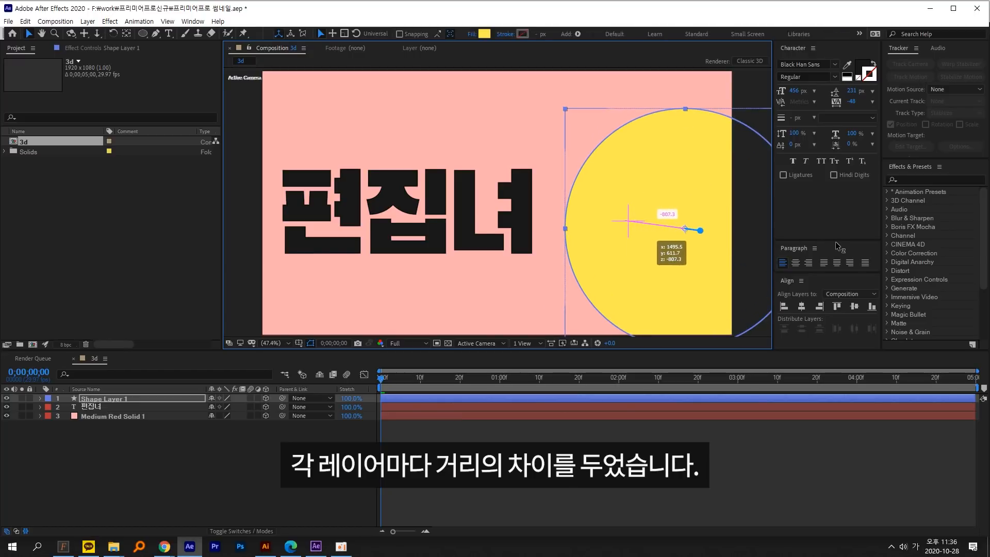
# Bring the text slightly forward along its Z axis and shift the circle and text so the circle overlaps the last character.
pyautogui.click(330, 246)
pyautogui.moveTo(327, 253); pyautogui.dragTo(289, 261)
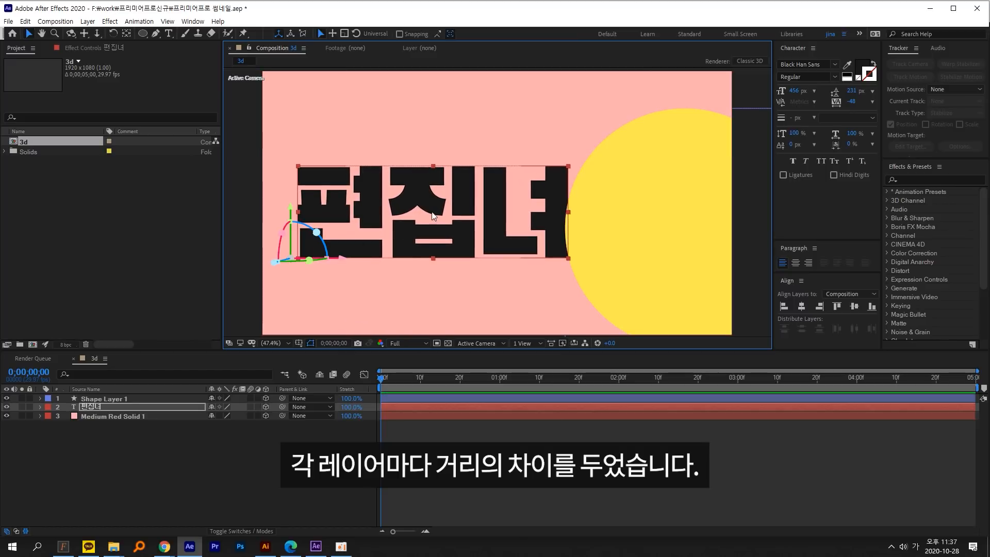
pyautogui.moveTo(664, 214); pyautogui.dragTo(615, 225)
pyautogui.moveTo(448, 231); pyautogui.dragTo(437, 222)
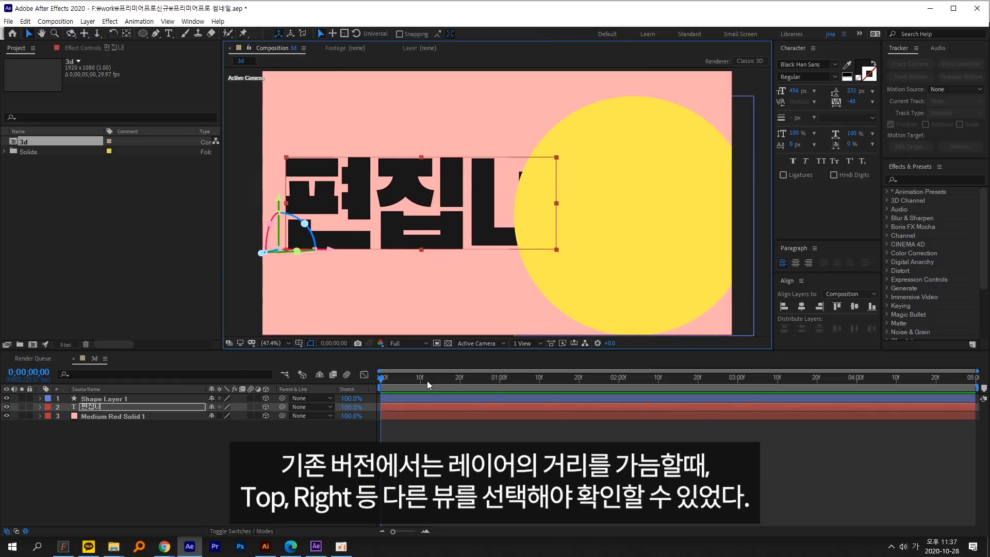
# Examine the depth spacing of the layers in the Top view and return to the Active Camera view.
pyautogui.click(496, 345)
pyautogui.click(488, 391)
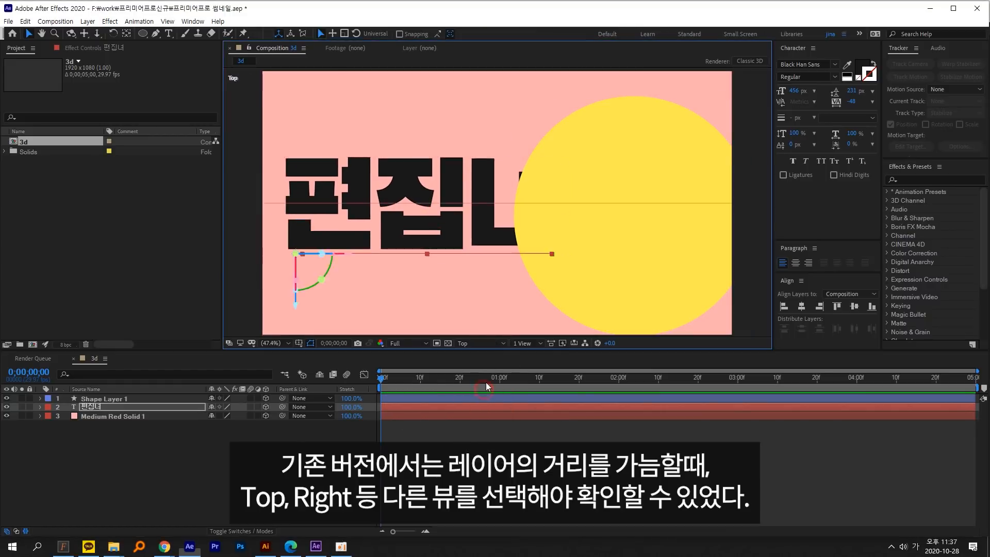
pyautogui.scroll(-3, 536, 275)
pyautogui.moveTo(568, 283); pyautogui.dragTo(552, 260)
pyautogui.scroll(2, 551, 261)
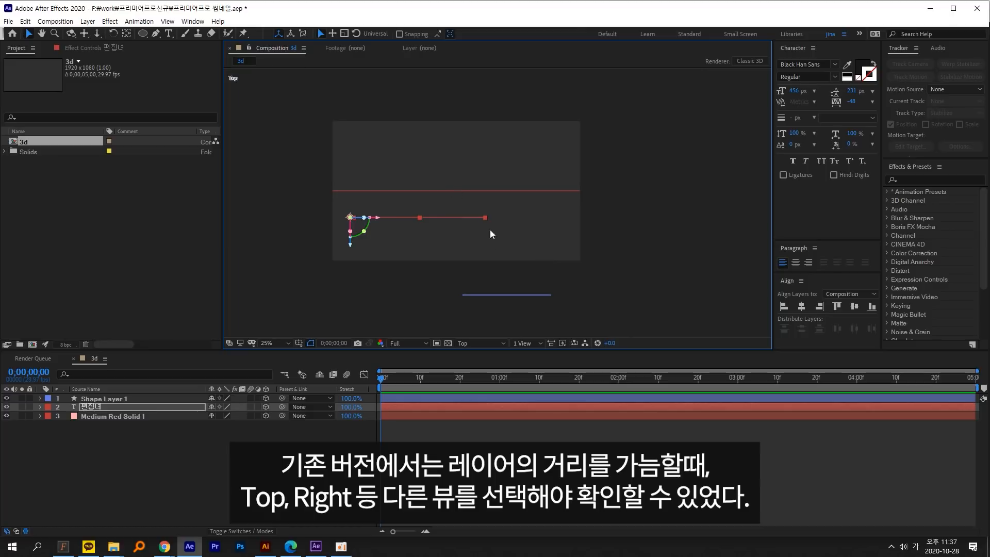
pyautogui.click(481, 344)
pyautogui.click(480, 369)
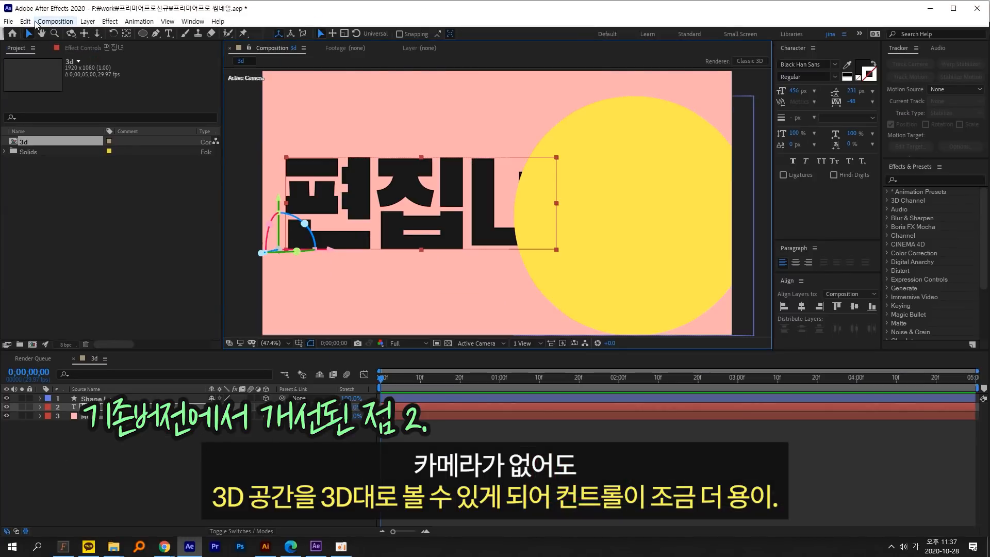
# Try the Orbit, Pan and Dolly camera tools on the 3D scene, undo the view changes and deselect all layers.
pyautogui.click(70, 34)
pyautogui.moveTo(515, 206); pyautogui.dragTo(489, 160)
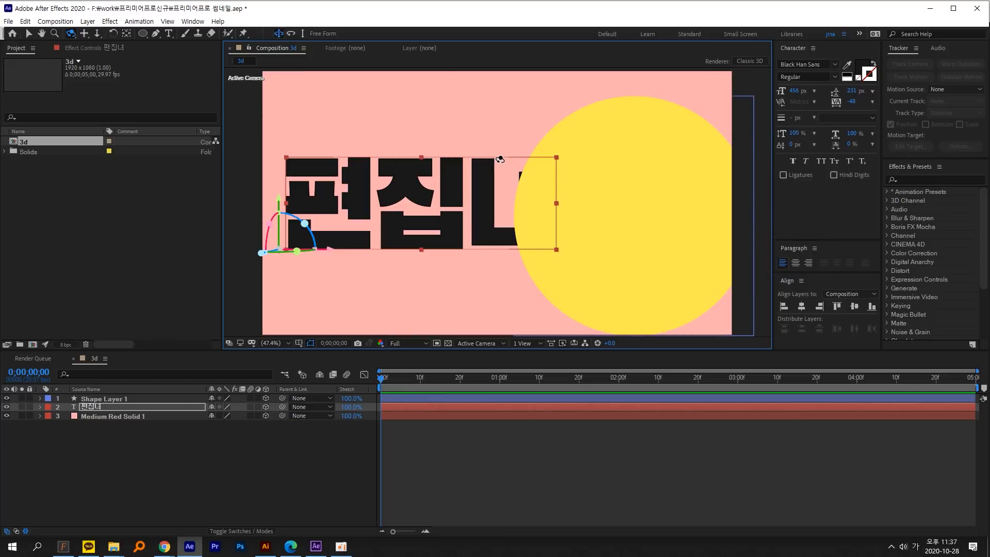
pyautogui.click(84, 35)
pyautogui.moveTo(526, 227); pyautogui.dragTo(577, 180)
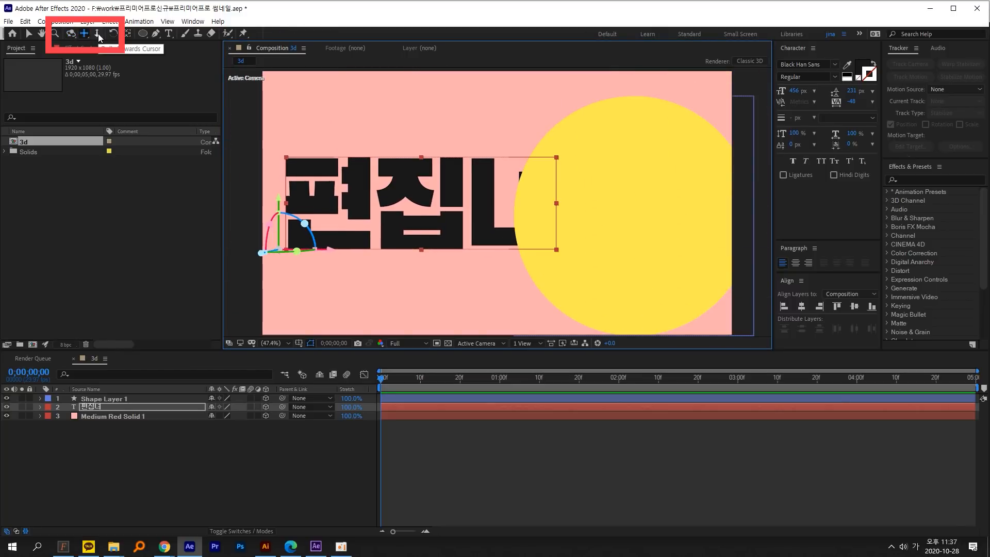
pyautogui.click(97, 35)
pyautogui.moveTo(459, 192)
pyautogui.mouseDown()
pyautogui.moveTo(649, 282)
pyautogui.moveTo(244, 160)
pyautogui.moveTo(601, 266)
pyautogui.moveTo(665, 222)
pyautogui.moveTo(279, 175)
pyautogui.moveTo(550, 230)
pyautogui.moveTo(471, 181)
pyautogui.mouseUp()
pyautogui.hotkey('ctrl', 'z')
pyautogui.click(70, 34)
pyautogui.hotkey('ctrl', 'z')
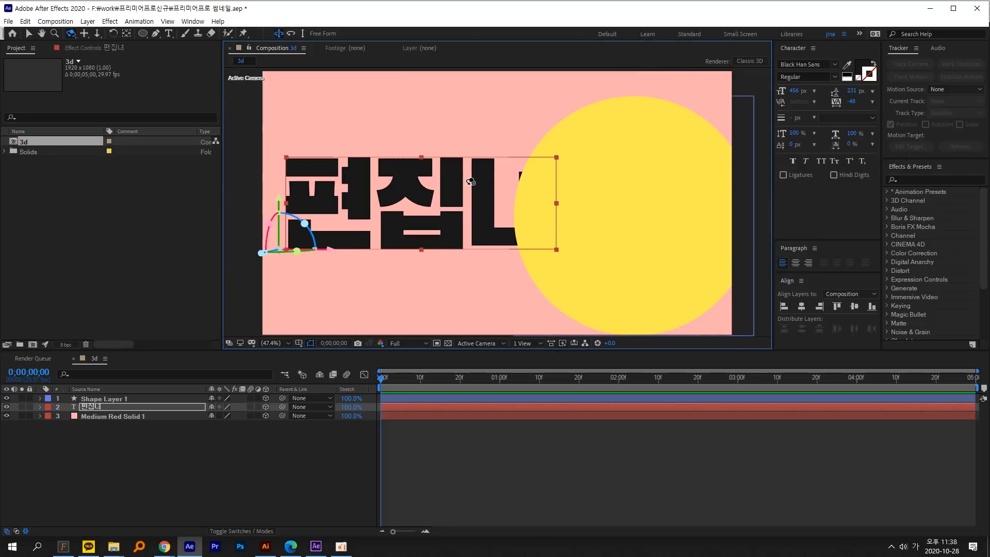
pyautogui.click(30, 34)
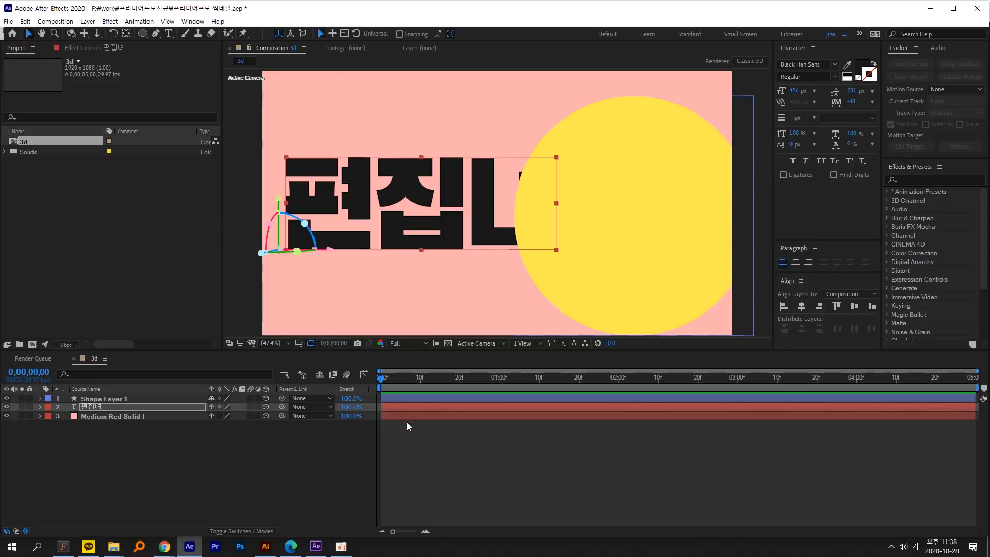
pyautogui.click(446, 456)
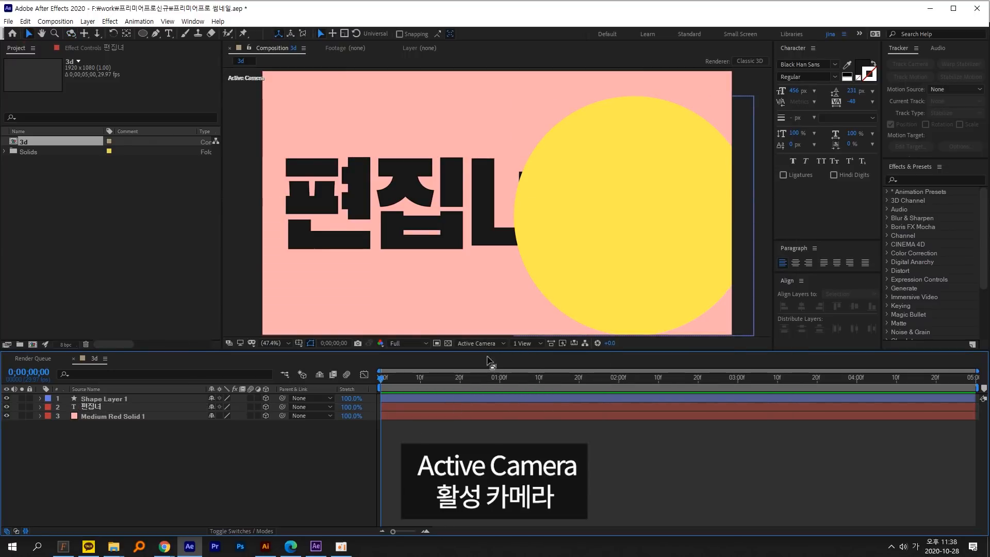
# Orbit the 3D scene directly in the Active Camera view, scrub the timeline to 0;00;00;27 and try to shift the yellow circle.
pyautogui.press('c')
pyautogui.moveTo(354, 210); pyautogui.dragTo(413, 255)
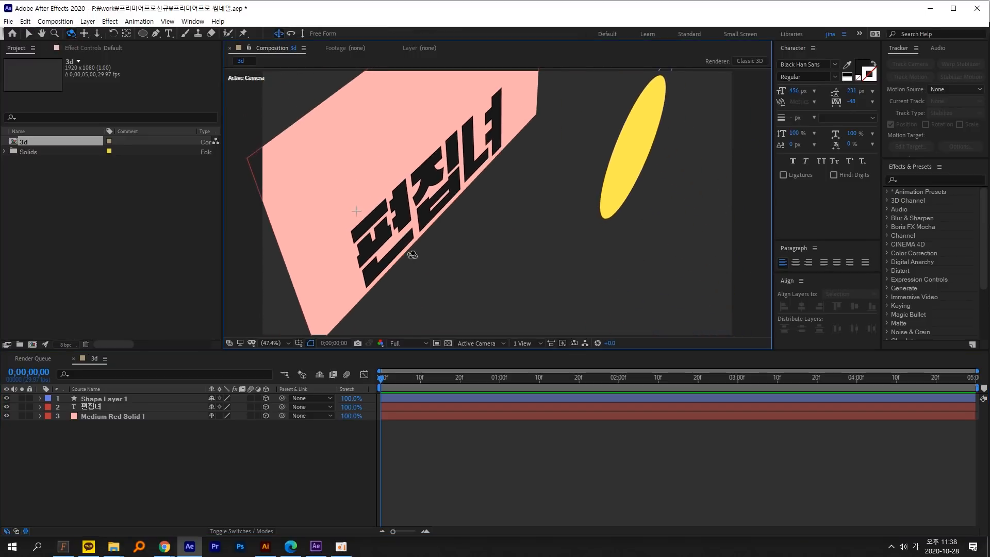
pyautogui.moveTo(384, 378); pyautogui.dragTo(488, 380)
pyautogui.click(624, 169)
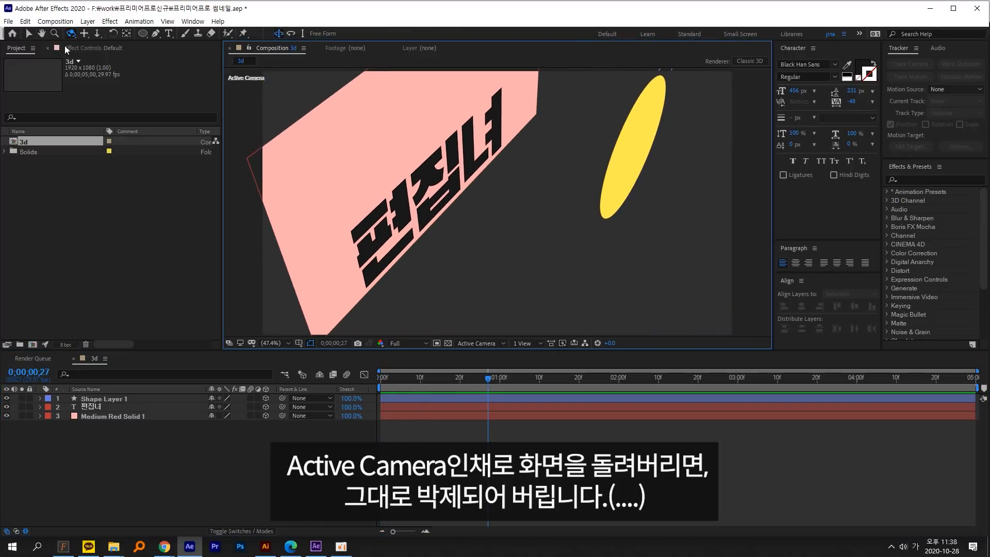
pyautogui.press('v')
pyautogui.click(630, 149)
pyautogui.moveTo(685, 174); pyautogui.dragTo(651, 161)
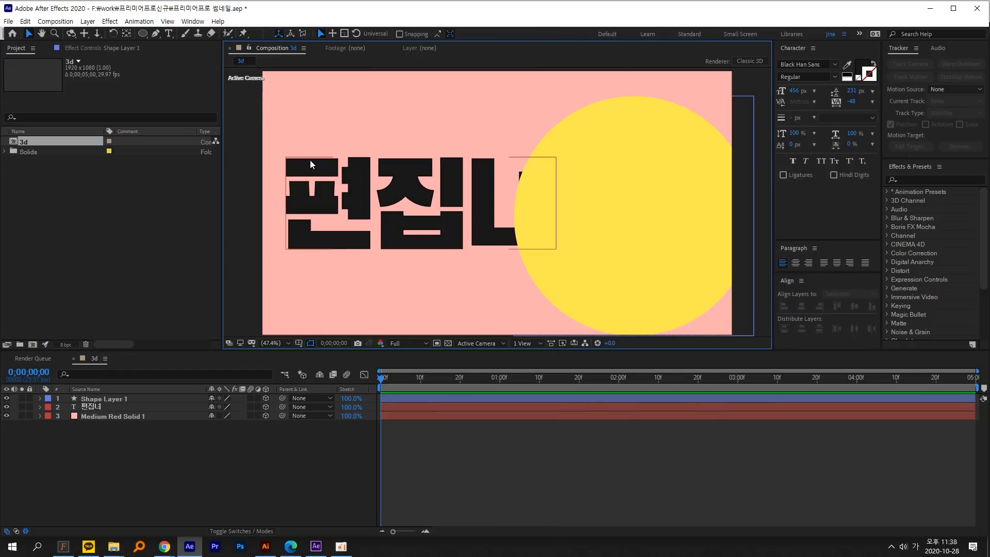
pyautogui.moveTo(261, 235); pyautogui.dragTo(375, 66)
pyautogui.moveTo(545, 50); pyautogui.dragTo(320, 295)
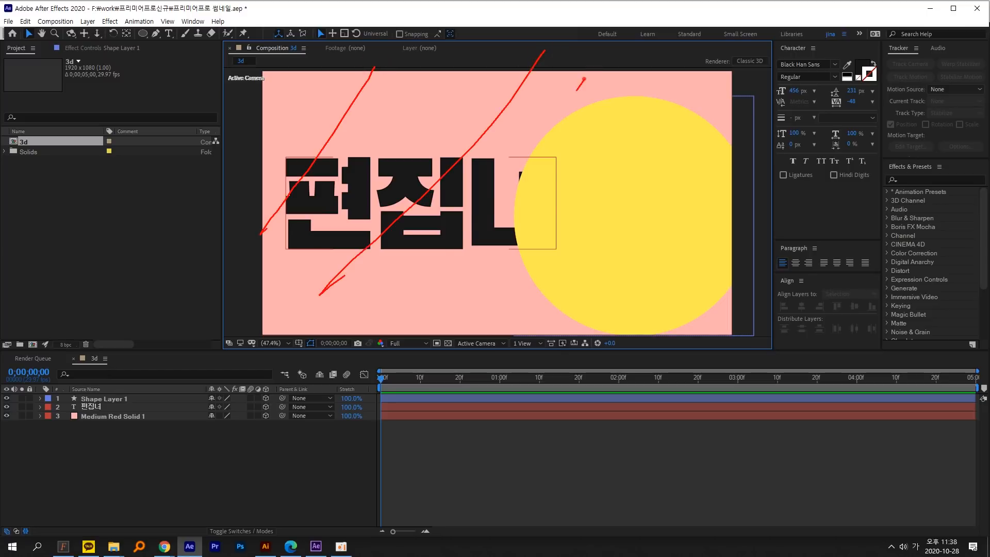
pyautogui.moveTo(584, 79); pyautogui.dragTo(384, 311)
pyautogui.moveTo(473, 299); pyautogui.dragTo(636, 95)
pyautogui.moveTo(687, 122); pyautogui.dragTo(547, 310)
pyautogui.moveTo(752, 170); pyautogui.dragTo(611, 332)
pyautogui.moveTo(733, 233); pyautogui.dragTo(659, 333)
pyautogui.press('Escape')
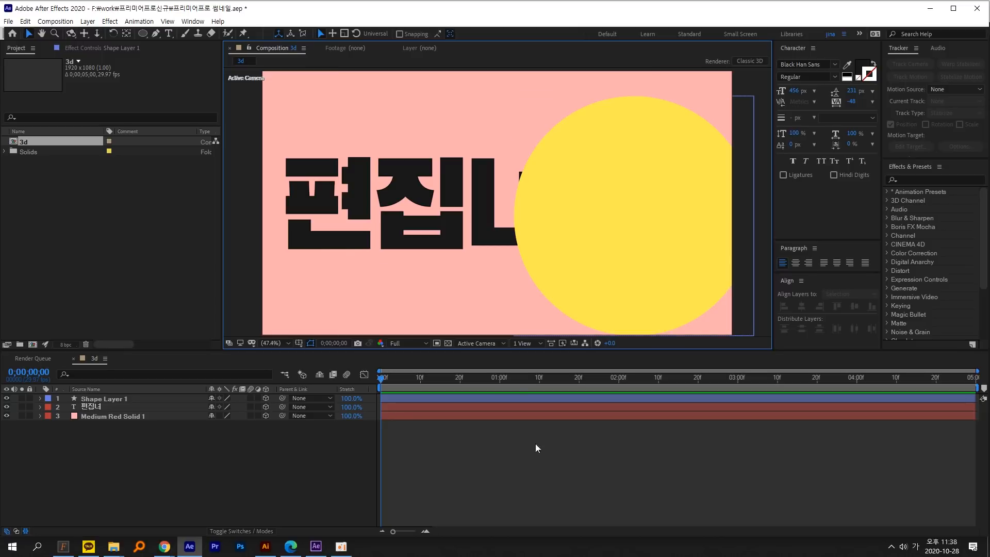
# Switch the composition to Custom View 1, orbit around the 3D layers and dolly the view.
pyautogui.click(484, 349)
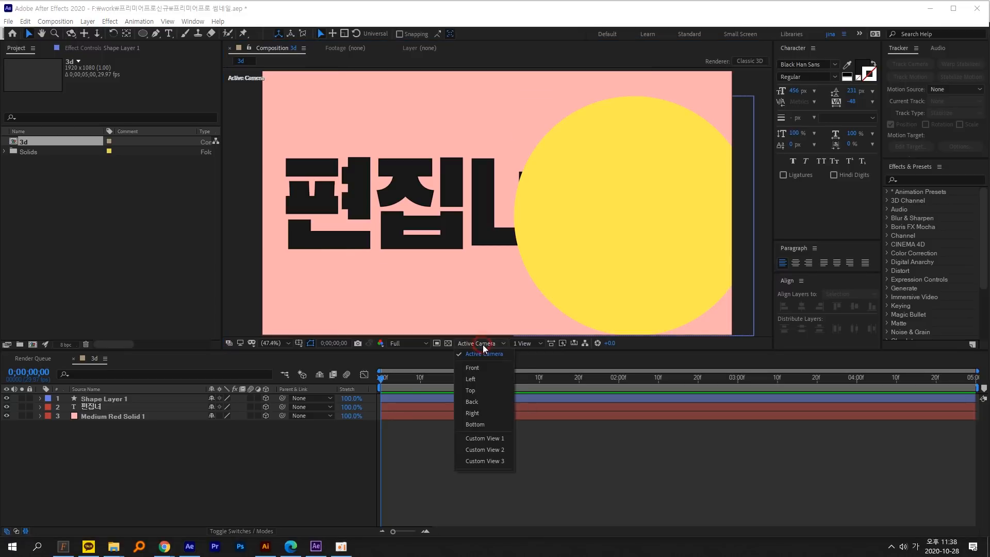
pyautogui.click(488, 439)
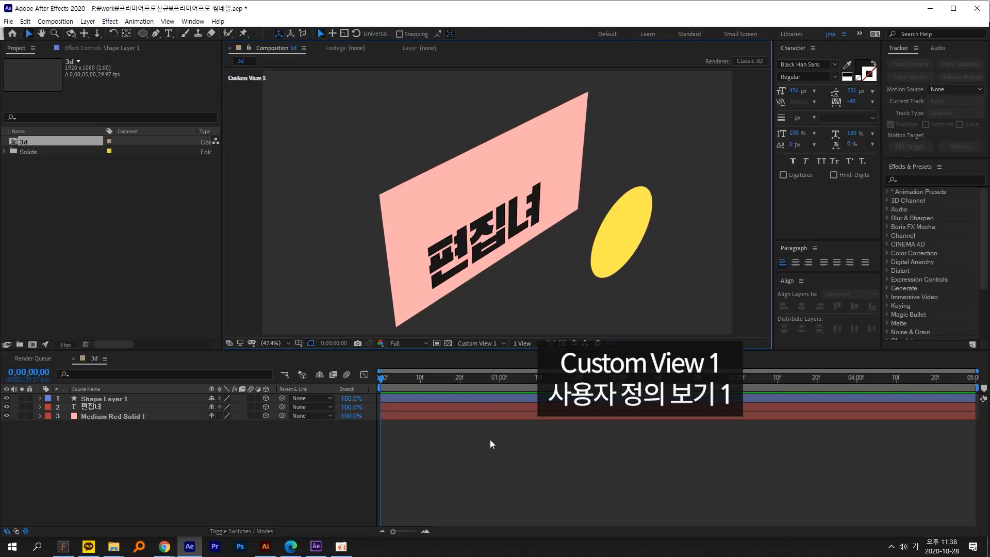
pyautogui.click(71, 33)
pyautogui.moveTo(624, 201); pyautogui.dragTo(644, 198)
pyautogui.moveTo(738, 192); pyautogui.dragTo(573, 190)
pyautogui.click(97, 34)
pyautogui.moveTo(505, 213); pyautogui.dragTo(632, 224)
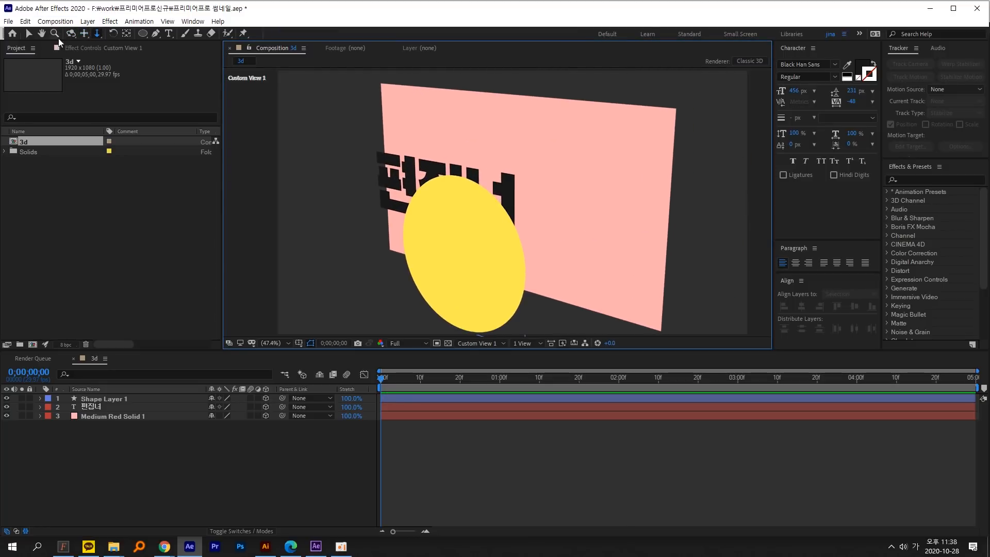
# Orbit Custom View 1 to check the spacing between the layers and return to the Active Camera view.
pyautogui.click(72, 33)
pyautogui.moveTo(327, 110); pyautogui.dragTo(515, 361)
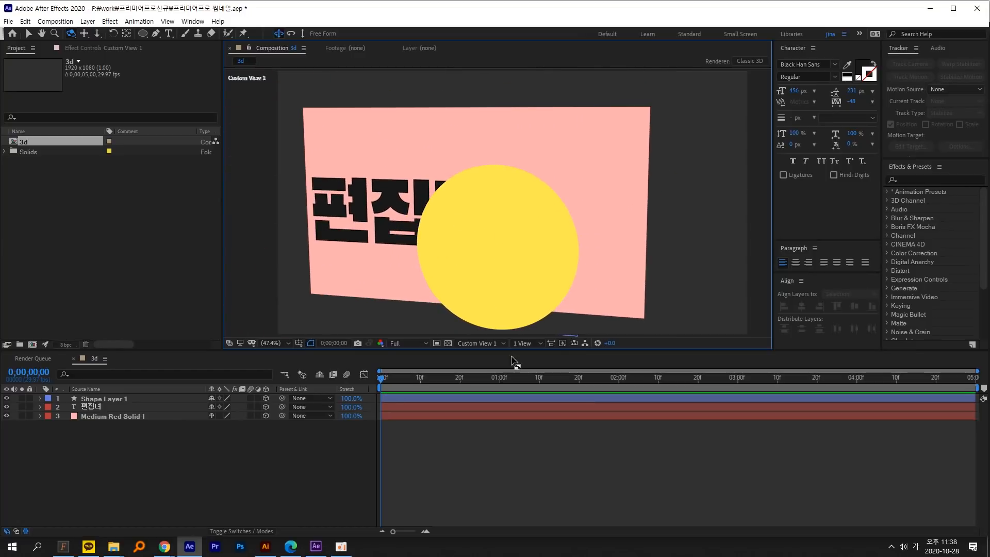
pyautogui.moveTo(439, 245); pyautogui.dragTo(477, 284)
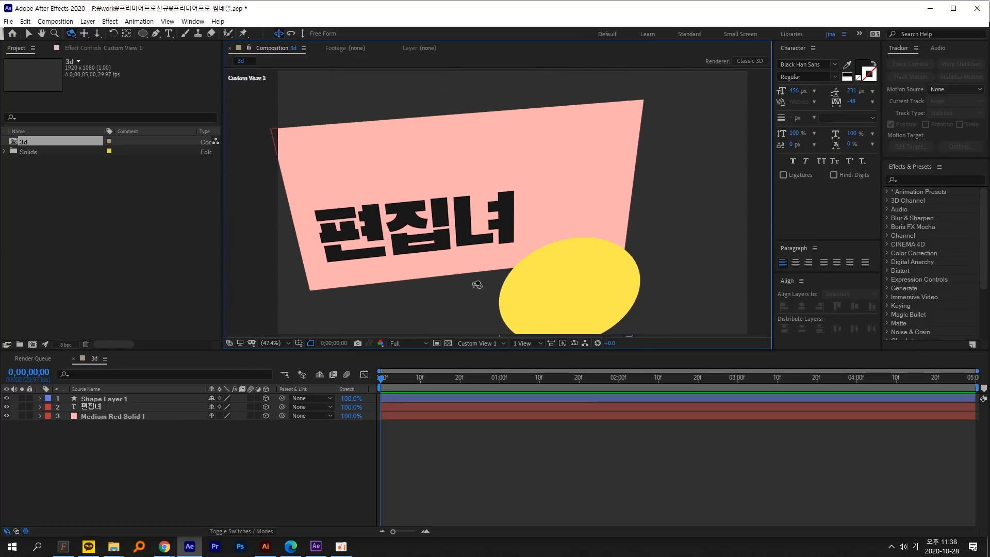
pyautogui.click(500, 344)
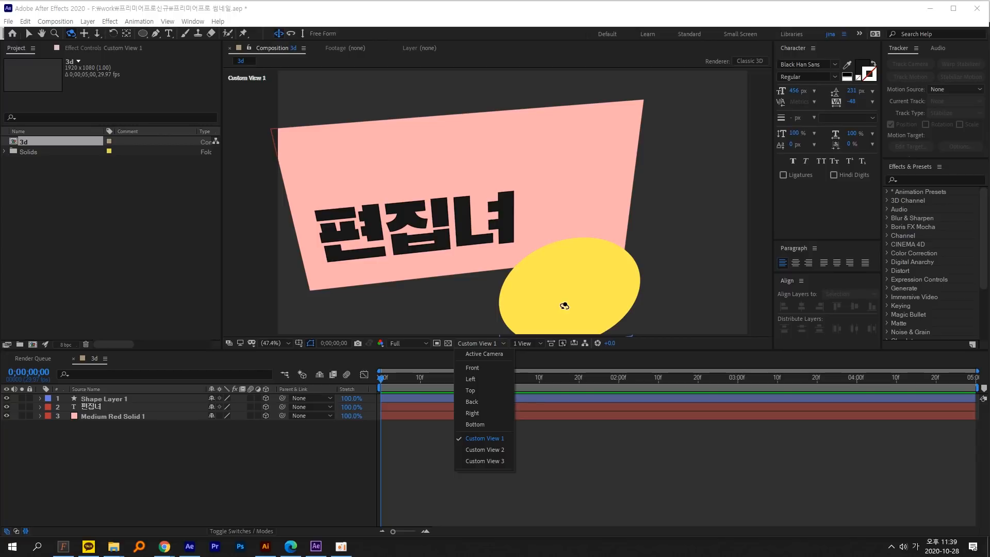
pyautogui.click(488, 353)
# Move the yellow circle toward the text until it covers half of the second character, comparing Custom View 1 with Active Camera.
pyautogui.click(29, 33)
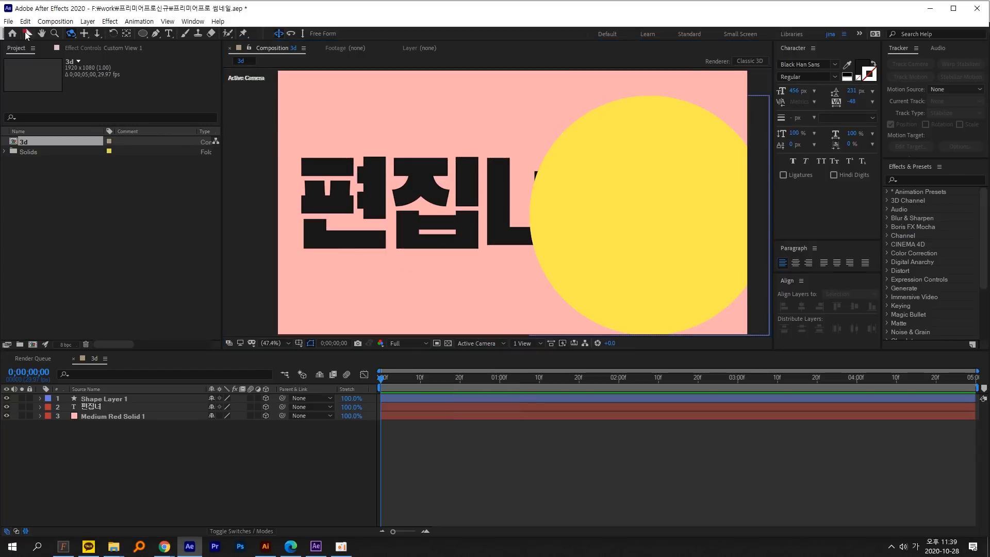
pyautogui.click(440, 200)
pyautogui.click(490, 344)
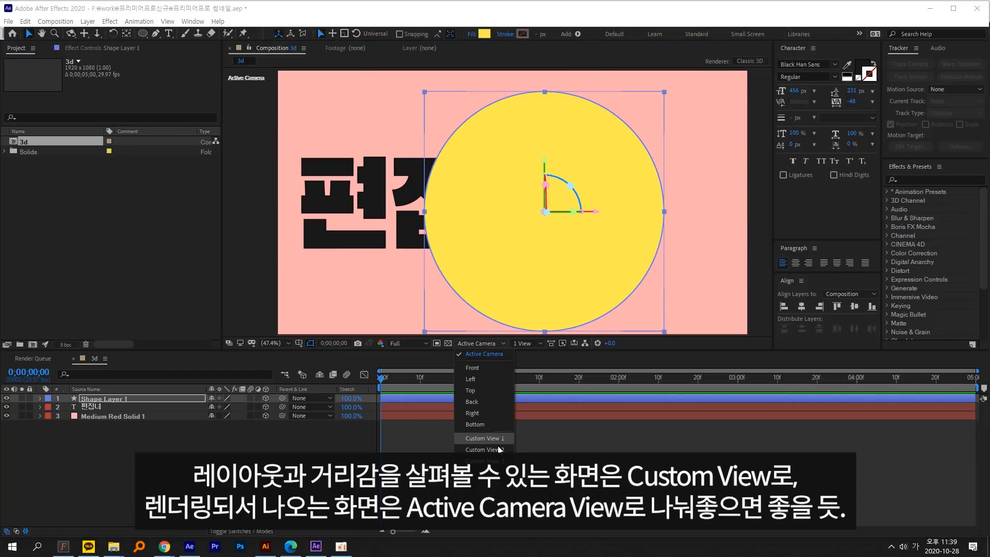
pyautogui.click(495, 435)
pyautogui.click(475, 343)
pyautogui.click(472, 354)
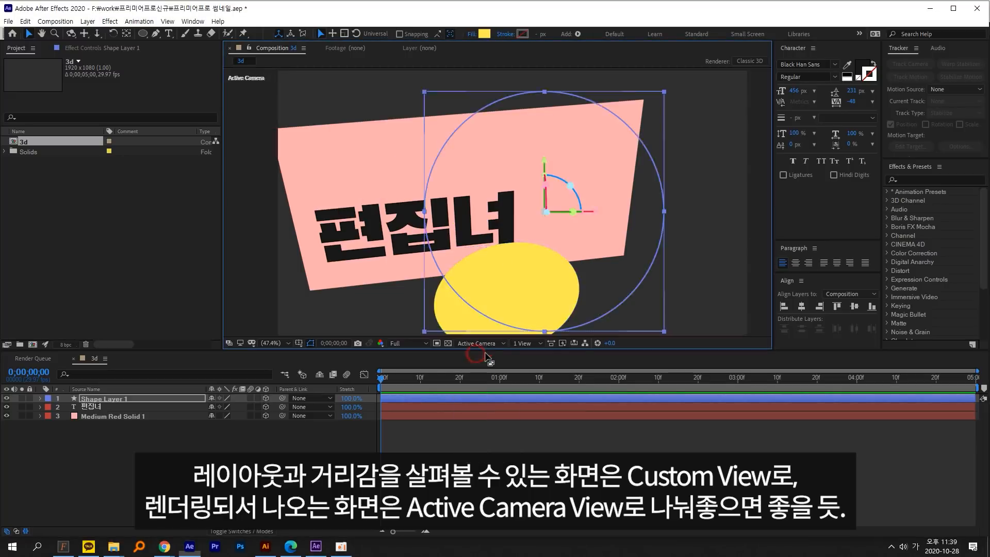
# Orbit the scene in Custom View 1 to inspect the circle's distance from the text, and return to Active Camera with nothing selected.
pyautogui.press('c')
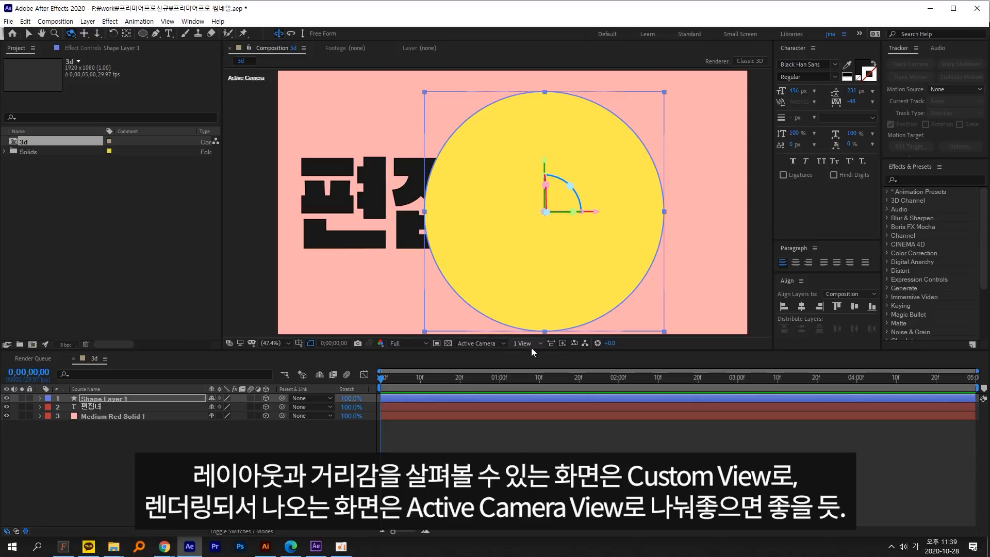
pyautogui.click(493, 343)
pyautogui.click(492, 439)
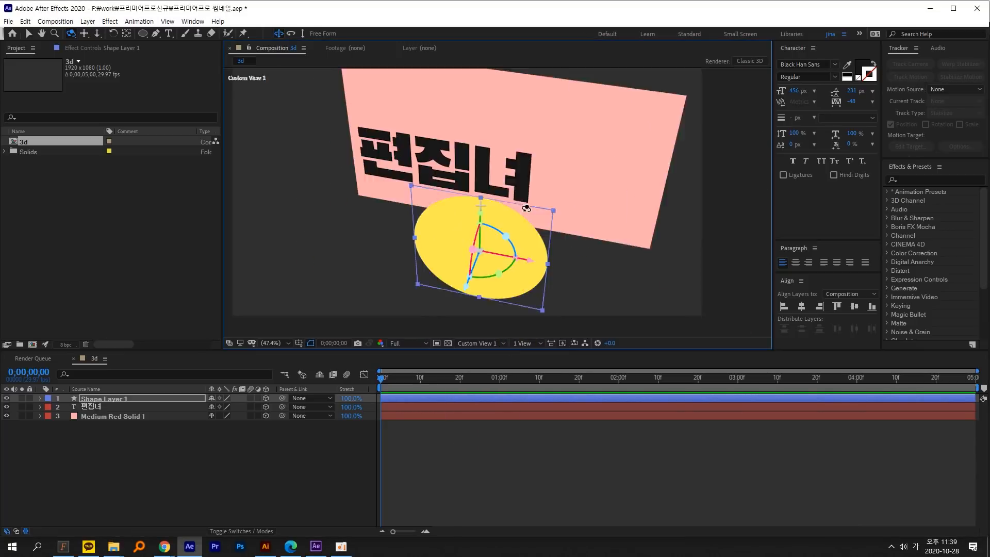
pyautogui.moveTo(526, 207); pyautogui.dragTo(353, 174)
pyautogui.click(479, 343)
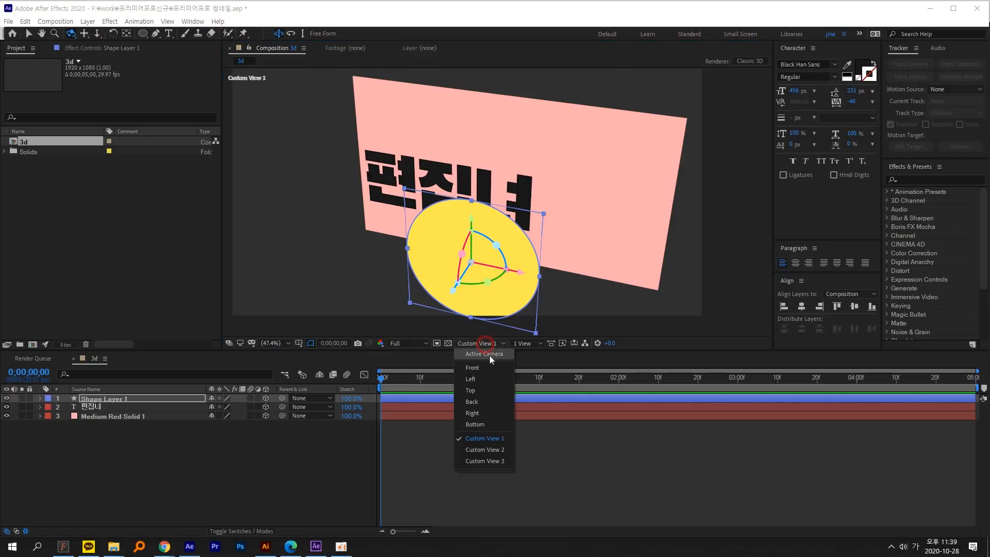
pyautogui.click(490, 354)
pyautogui.click(28, 33)
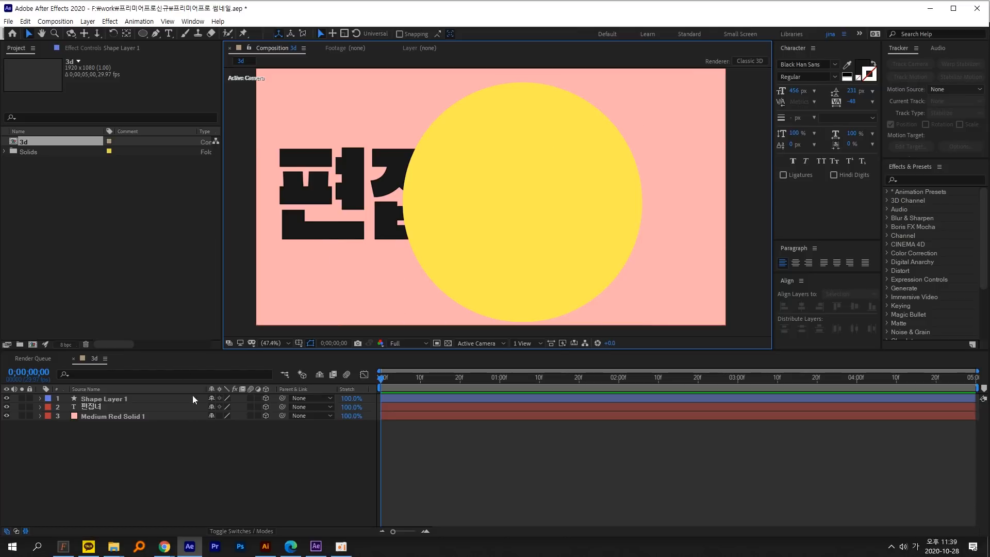
# Add a two-node camera layer to the composition using the 50mm preset.
pyautogui.moveTo(99, 33)
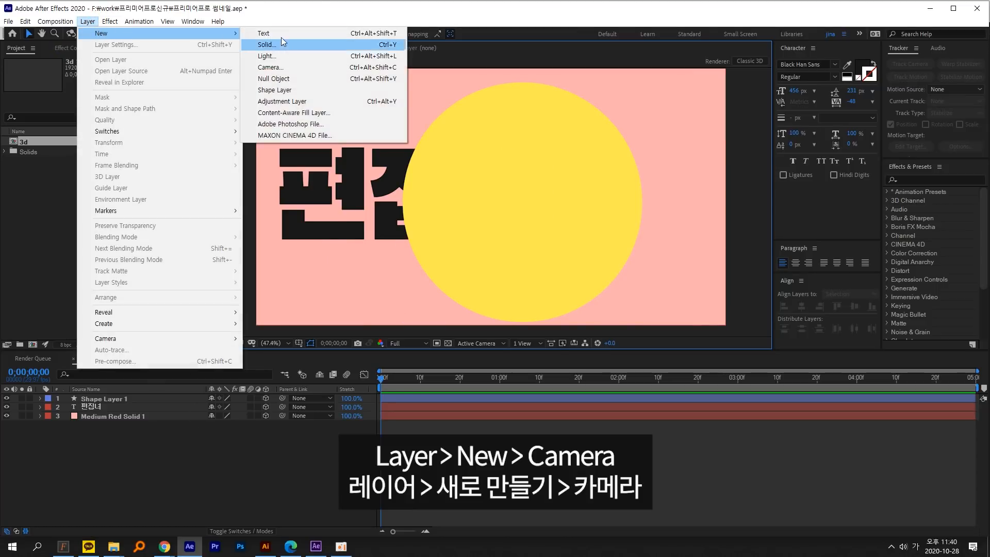
pyautogui.click(286, 66)
pyautogui.click(473, 146)
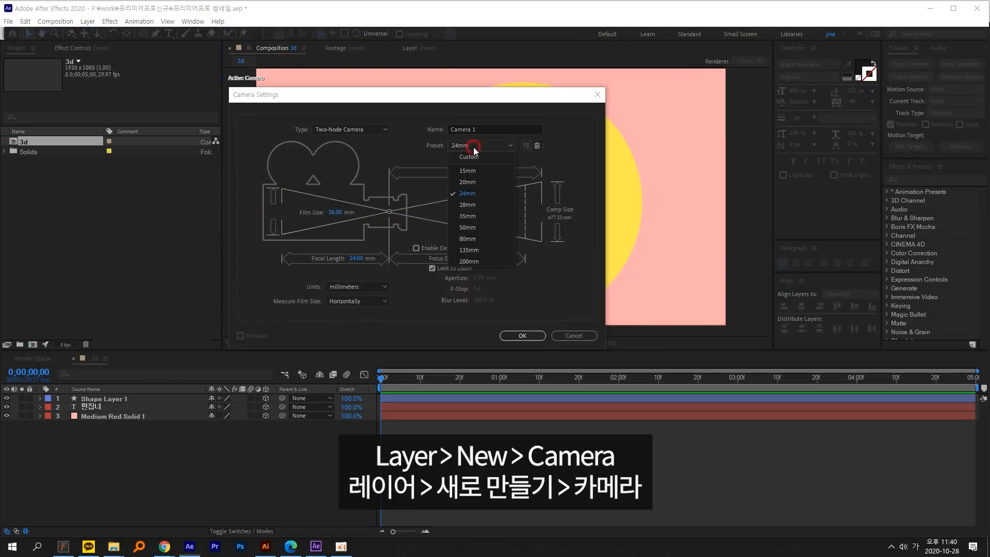
pyautogui.click(479, 216)
pyautogui.click(519, 337)
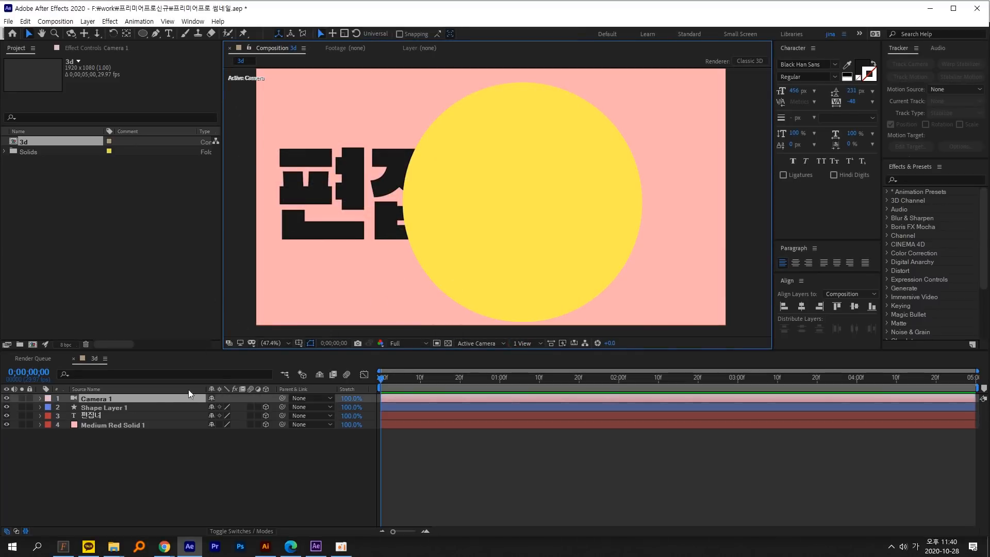
# Try orbiting the new camera around the scene, expand its Transform properties to check Position, and undo the orbit.
pyautogui.click(71, 34)
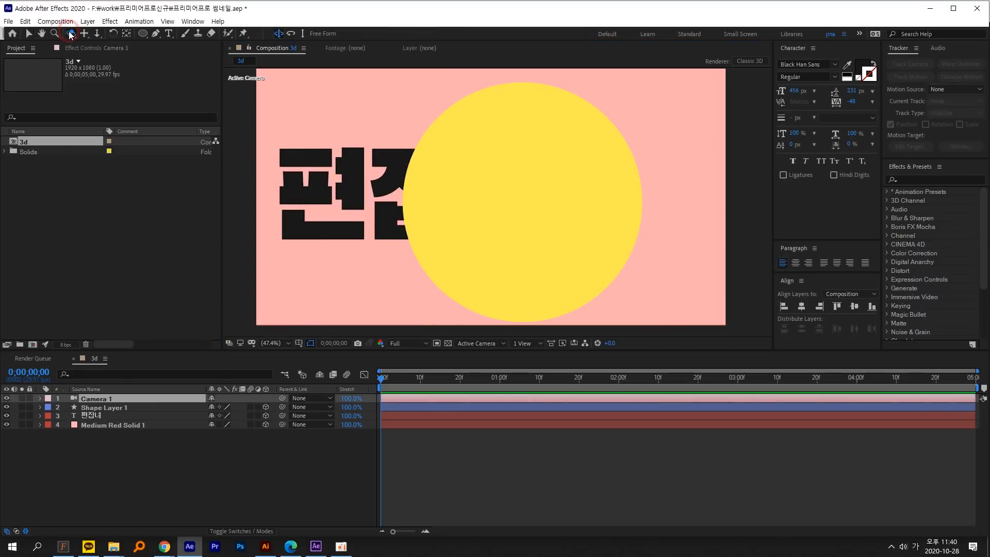
pyautogui.moveTo(490, 222); pyautogui.dragTo(448, 229)
pyautogui.hotkey('ctrl', 'z')
pyautogui.moveTo(491, 196); pyautogui.dragTo(283, 162)
pyautogui.click(40, 399)
pyautogui.click(50, 407)
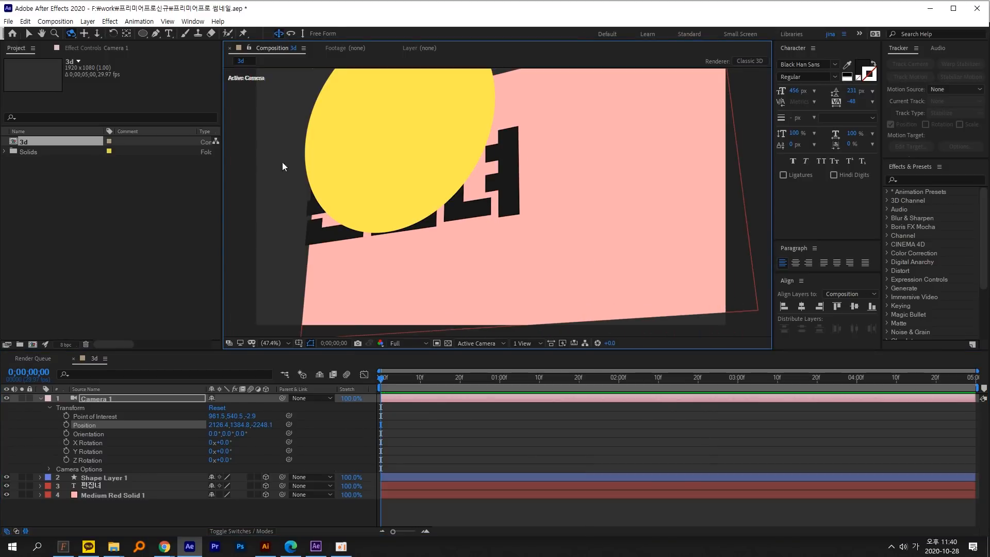
pyautogui.hotkey('ctrl', 'z')
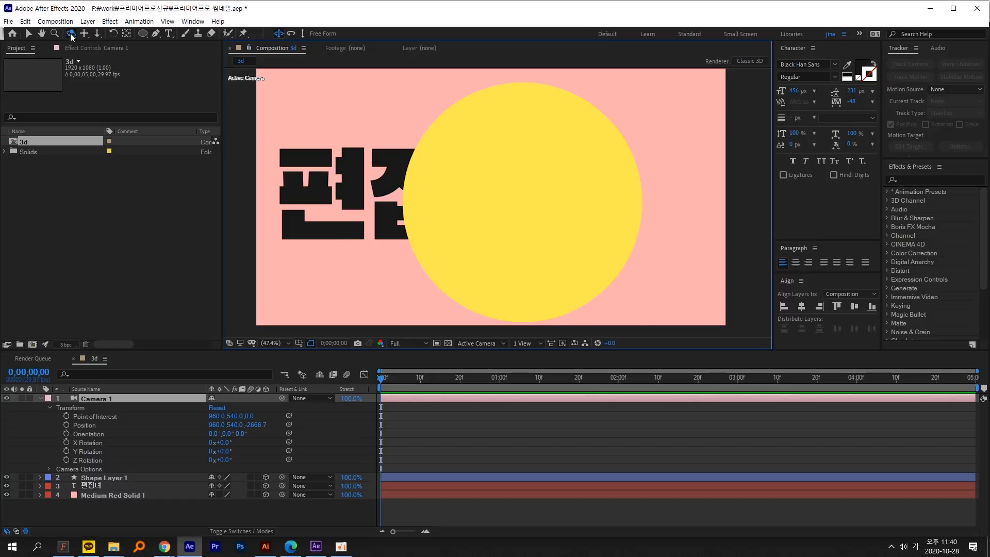
# Orbit the camera to one side of the scene and keyframe its Point of Interest and Position at 0;00;00;00.
pyautogui.moveTo(588, 205); pyautogui.dragTo(483, 227)
pyautogui.hotkey('ctrl', 'z')
pyautogui.hotkey('ctrl', 'z')
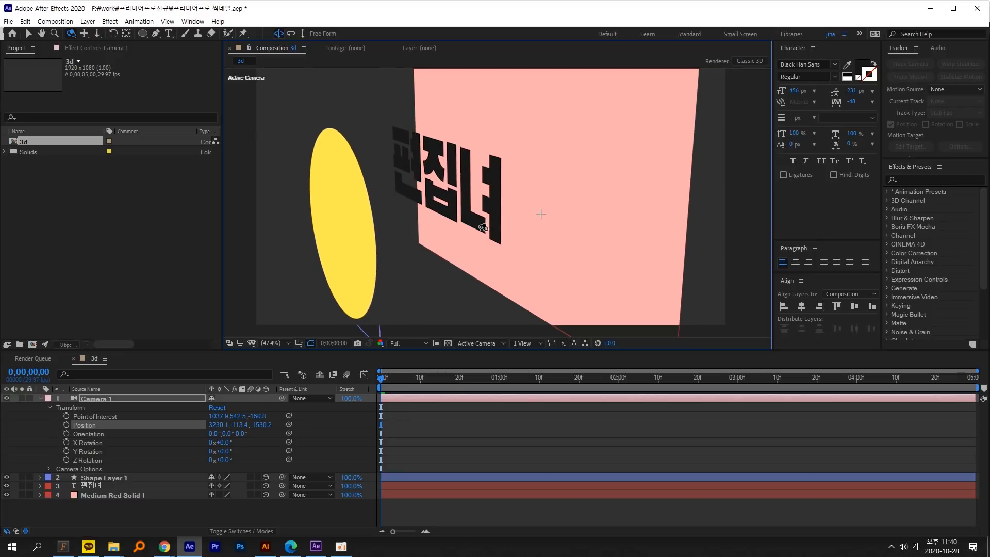
pyautogui.click(66, 425)
pyautogui.click(66, 415)
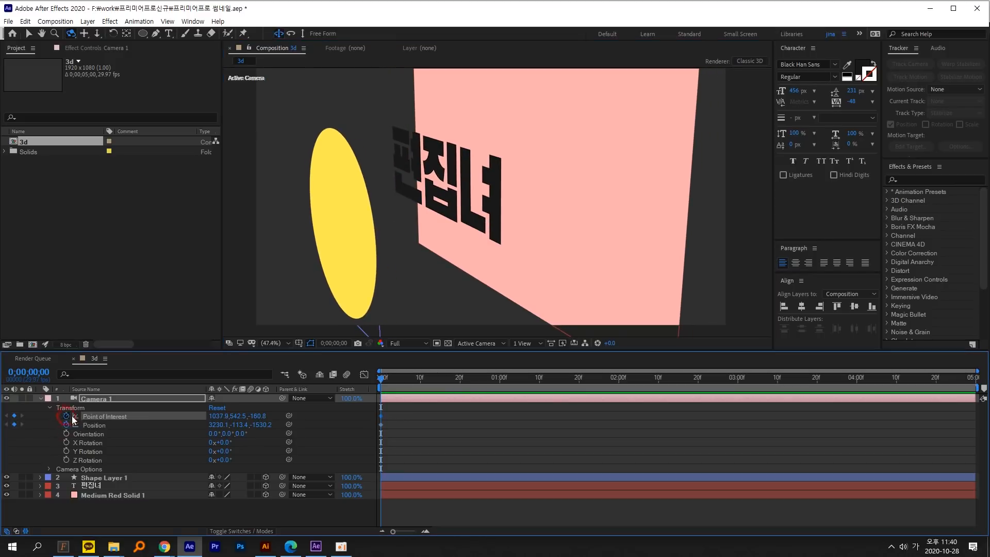
# Orbit the camera to the opposite side of the scene at one second and preview the animation.
pyautogui.moveTo(405, 382); pyautogui.dragTo(495, 372)
pyautogui.moveTo(490, 238); pyautogui.dragTo(599, 238)
pyautogui.press('space')
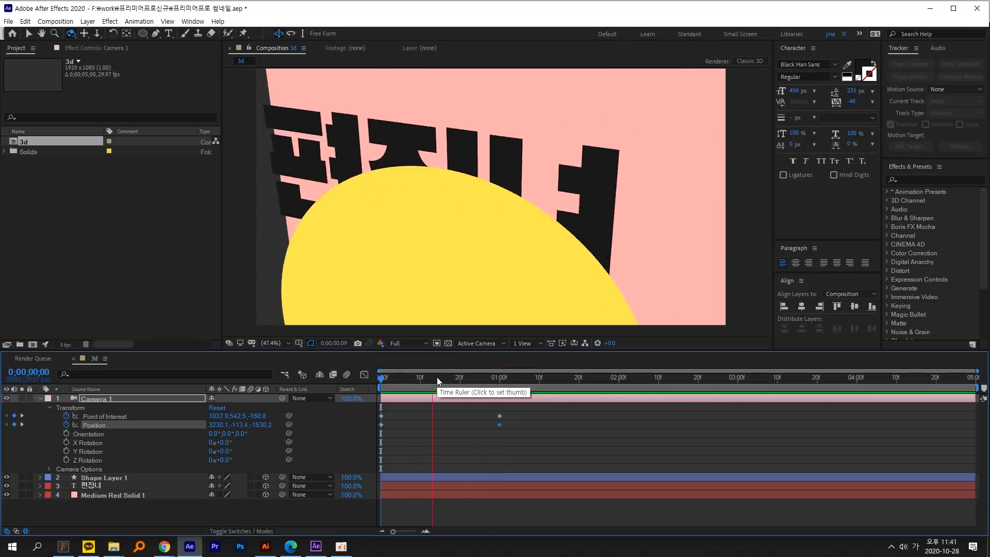
# Undo the camera's keyframes and orbit moves, collapse its properties and deselect all layers.
pyautogui.click(28, 34)
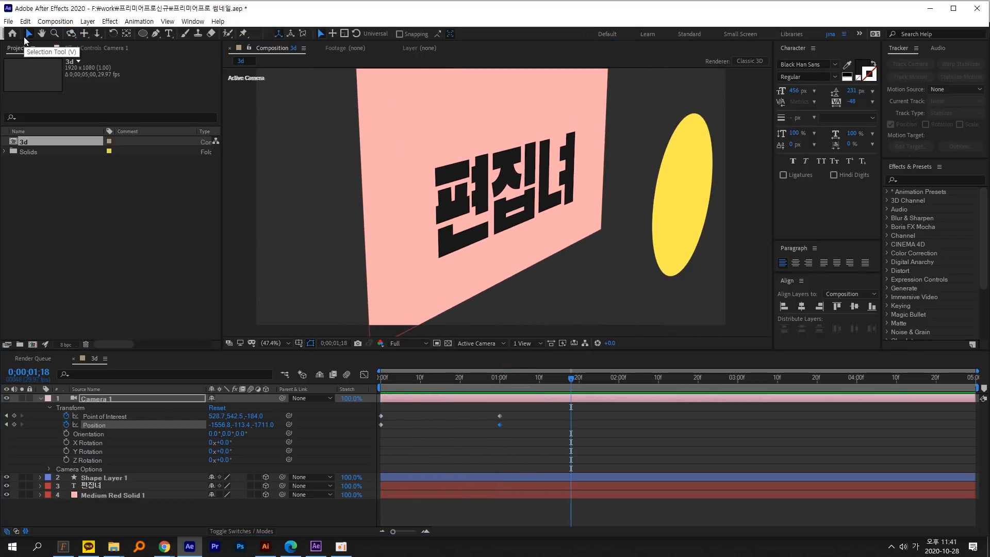
pyautogui.hotkey('ctrl', 'z')
pyautogui.hotkey('ctrl', 'z')
pyautogui.hotkey('ctrl', 'z')
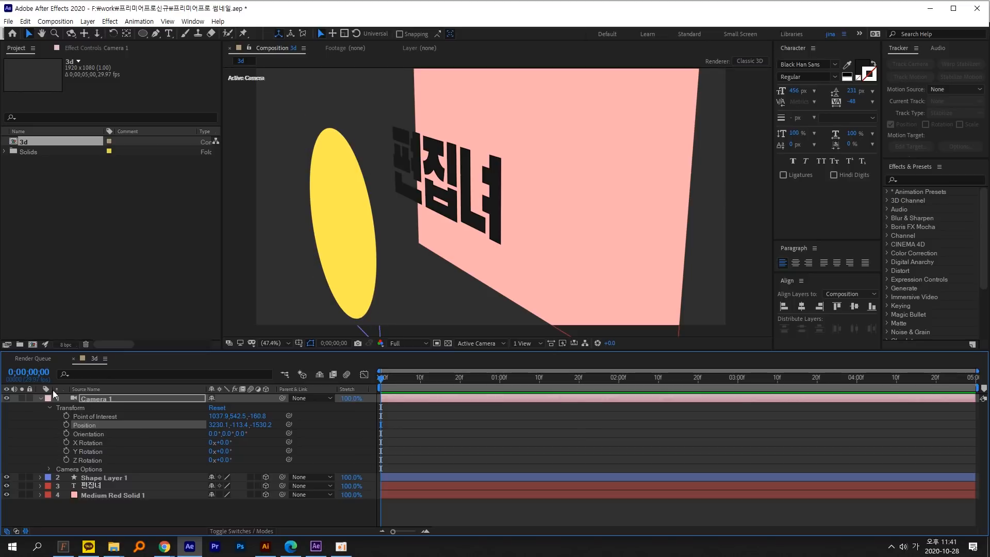
pyautogui.click(40, 398)
pyautogui.hotkey('ctrl', 'z')
pyautogui.click(283, 468)
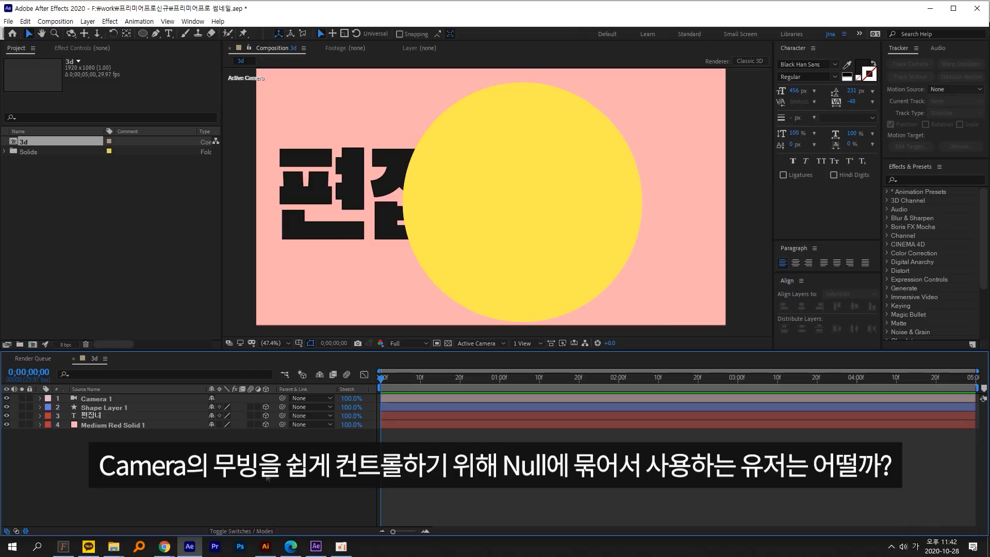
# Add a null object to the composition and make it a 3D layer.
pyautogui.click(87, 21)
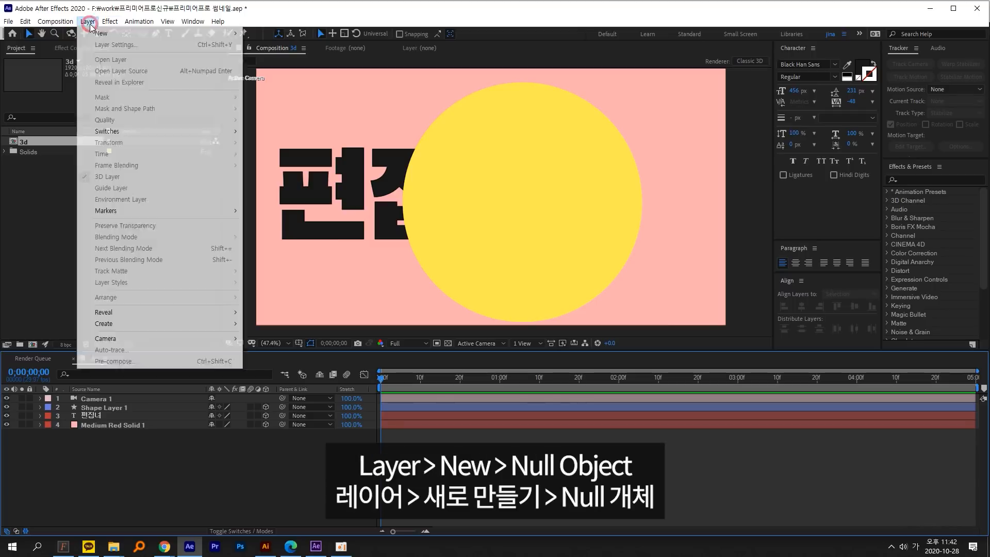
pyautogui.moveTo(123, 34)
pyautogui.click(301, 78)
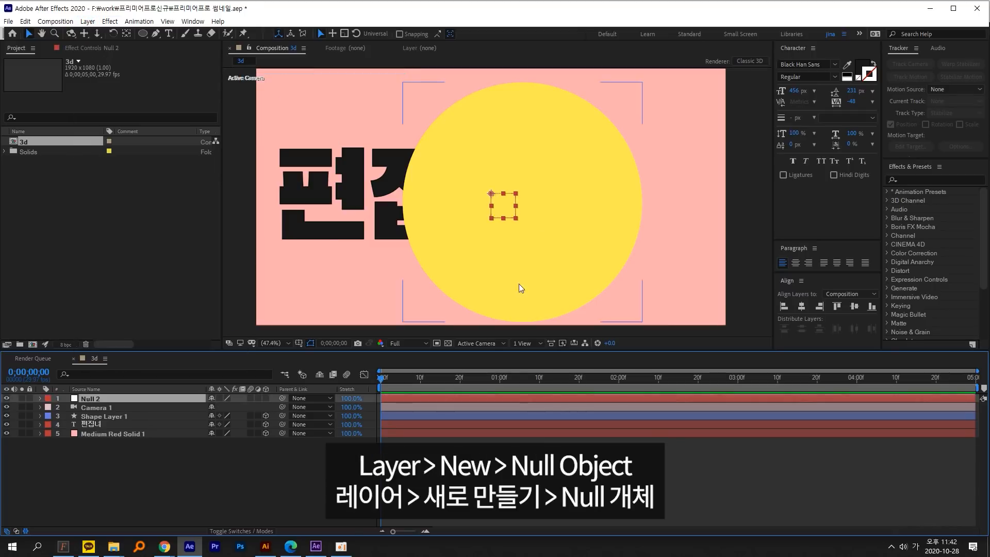
pyautogui.click(266, 399)
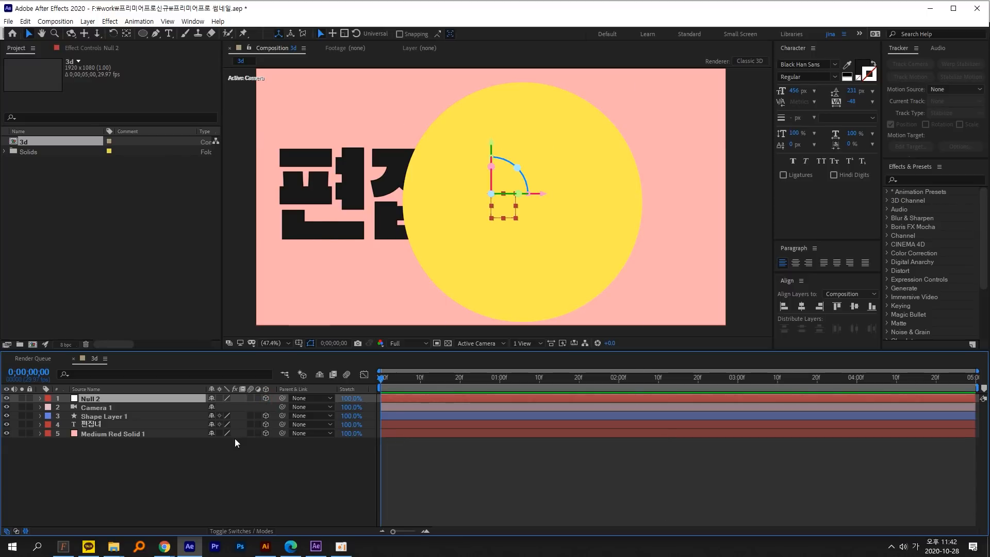
# Parent the camera to the null object, select the null and try moving it in the view.
pyautogui.click(292, 408)
pyautogui.moveTo(283, 408); pyautogui.dragTo(132, 399)
pyautogui.click(132, 400)
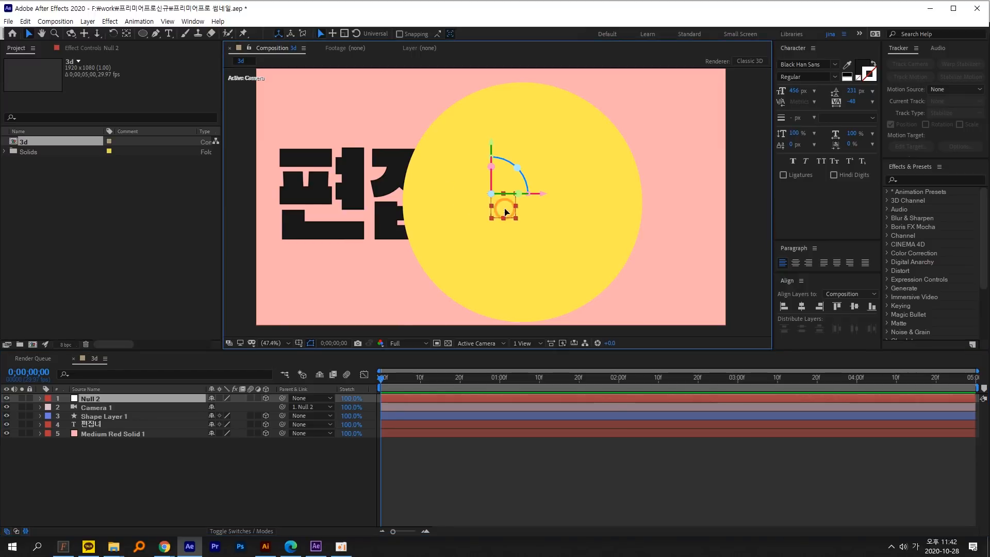
pyautogui.moveTo(495, 206); pyautogui.dragTo(480, 237)
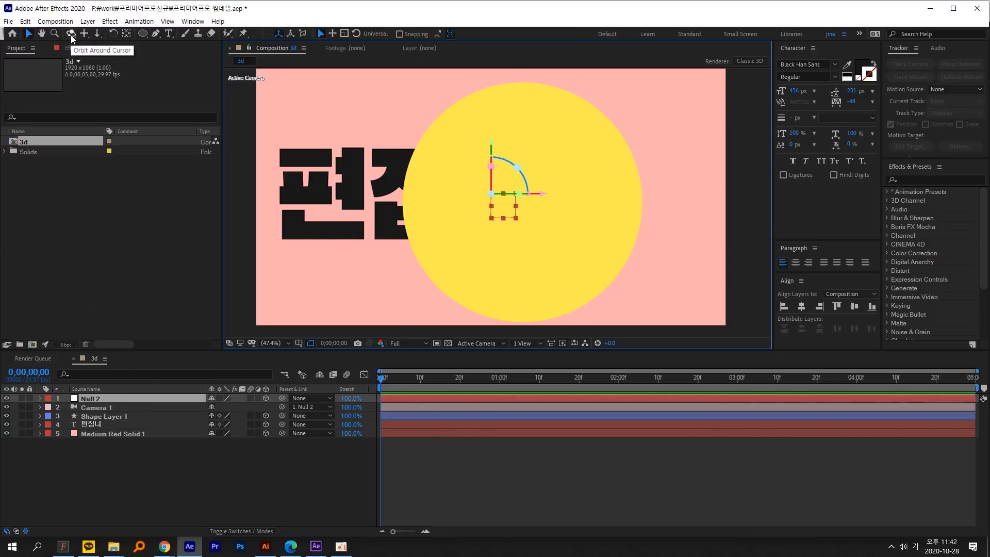
# Expand the null's transform properties, try orbiting the active camera around the scene and undo the orbit.
pyautogui.click(39, 398)
pyautogui.click(50, 408)
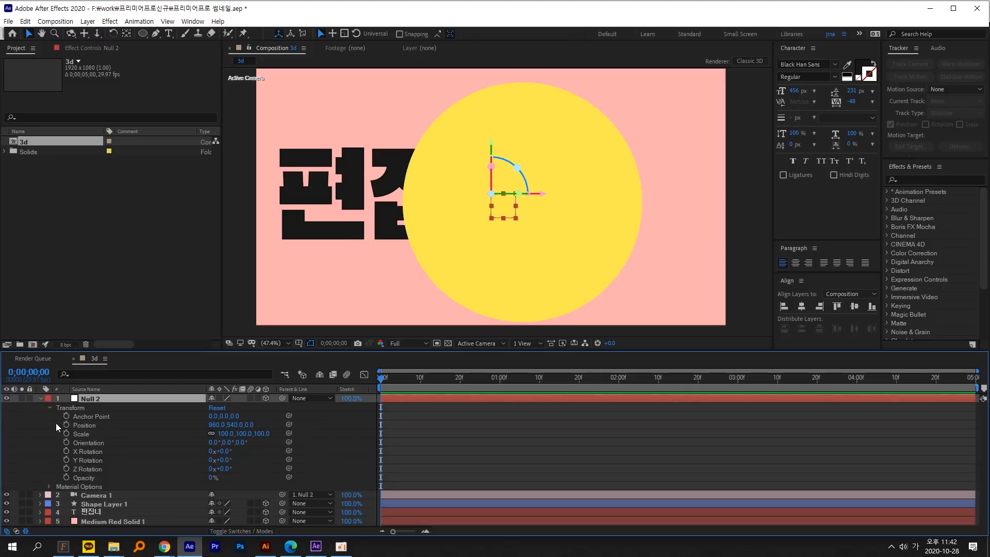
pyautogui.click(70, 33)
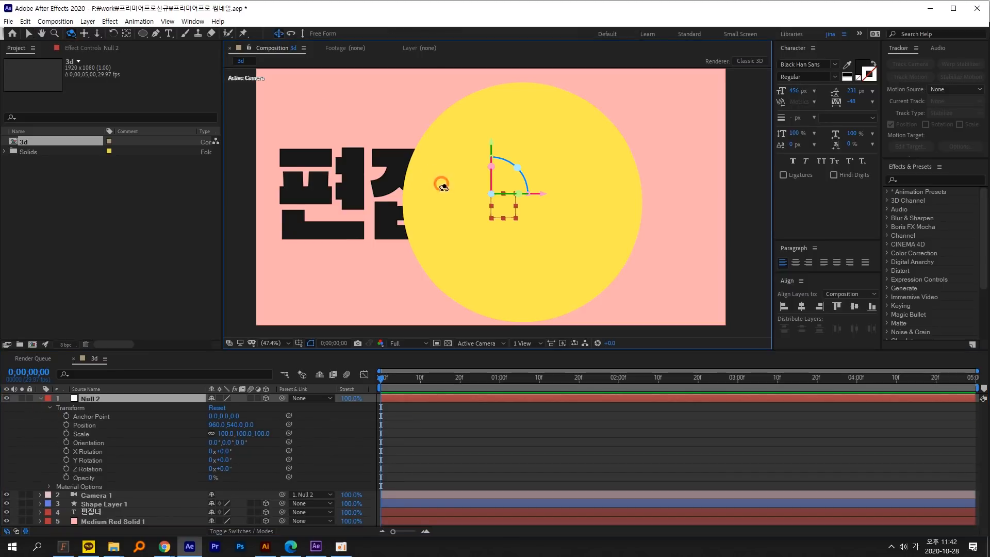
pyautogui.moveTo(442, 183); pyautogui.dragTo(513, 210)
pyautogui.hotkey('ctrl', 'z')
# Expand the camera's transform properties and collapse the null's, trying and undoing camera orbits to check its values.
pyautogui.click(40, 495)
pyautogui.scroll(-1, 142, 444)
pyautogui.moveTo(404, 206); pyautogui.dragTo(471, 231)
pyautogui.hotkey('ctrl', 'z')
pyautogui.scroll(3, 178, 468)
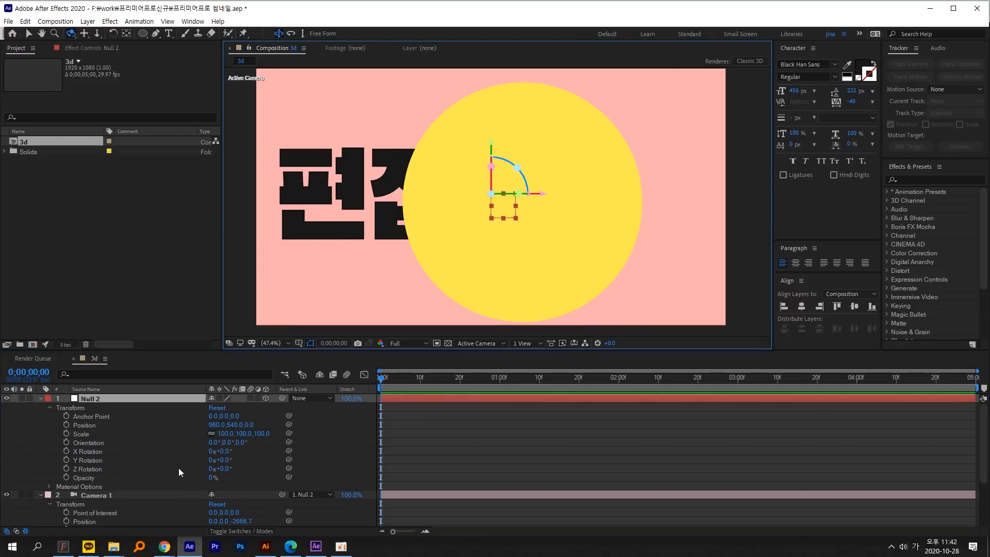
pyautogui.click(41, 398)
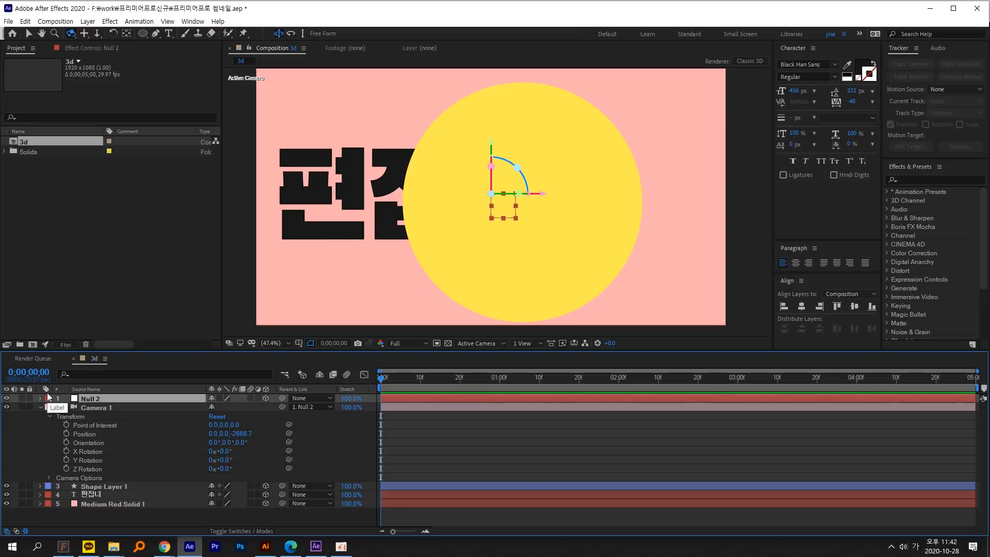
pyautogui.moveTo(456, 179); pyautogui.dragTo(488, 195)
pyautogui.hotkey('ctrl', 'z')
# Switch to Custom View 1 and orbit the view with the camera layer selected to examine its transform values.
pyautogui.click(485, 343)
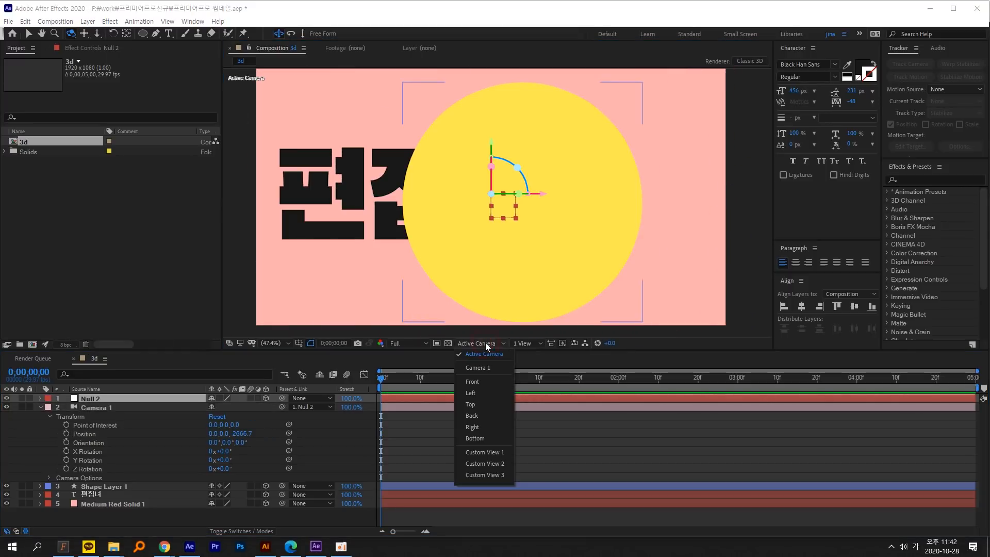
pyautogui.click(488, 451)
pyautogui.moveTo(491, 247); pyautogui.dragTo(469, 240)
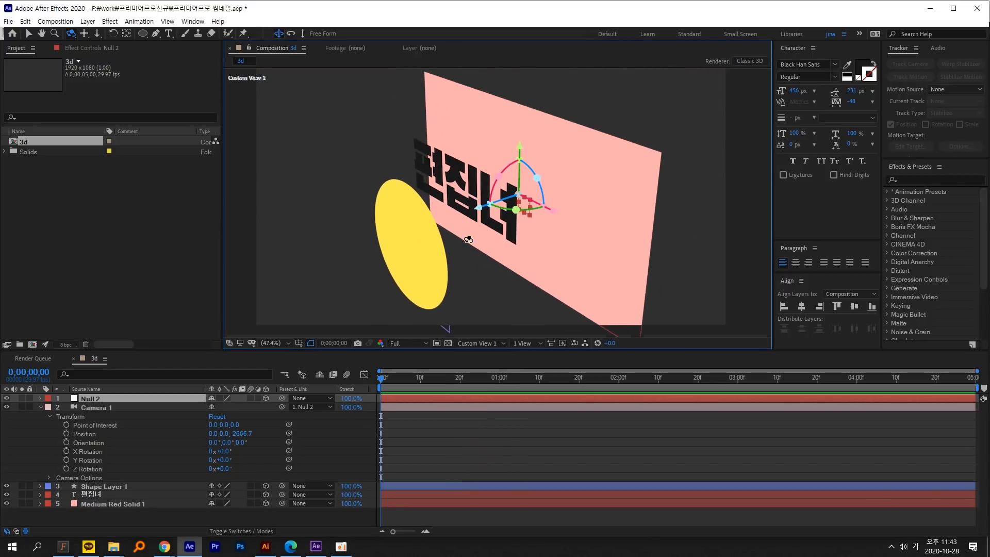
pyautogui.click(130, 409)
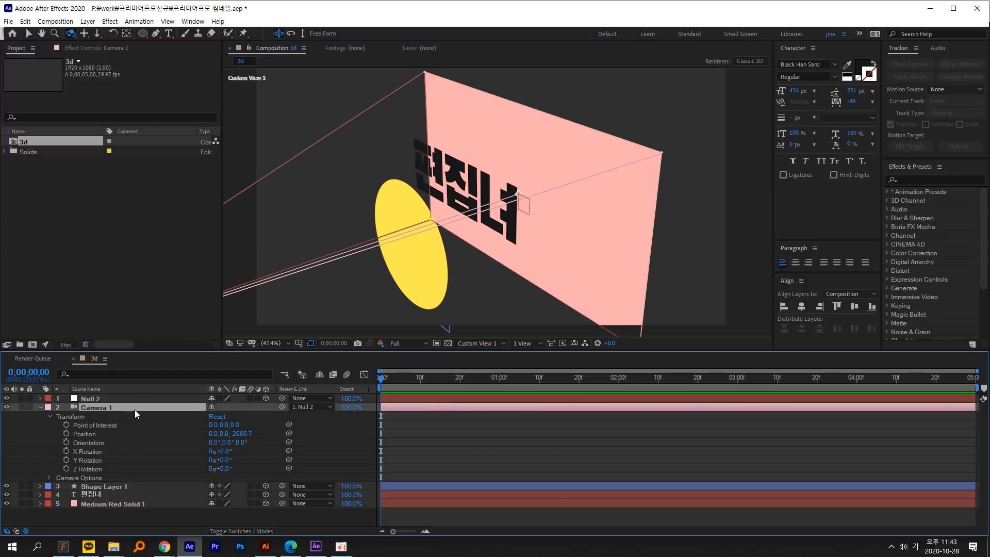
pyautogui.moveTo(492, 200); pyautogui.dragTo(447, 186)
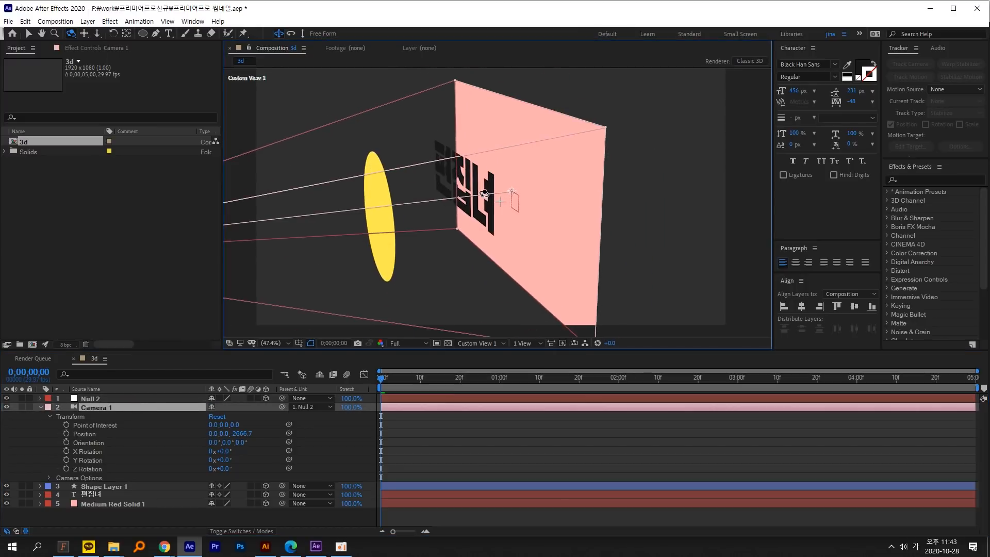
pyautogui.moveTo(376, 222); pyautogui.dragTo(462, 207)
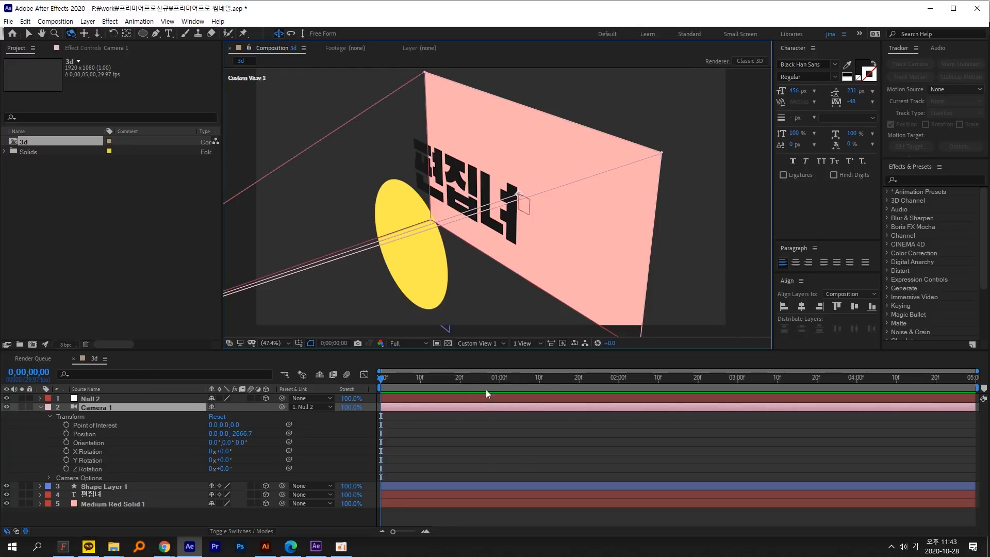
# Compare the Active Camera view with Custom View 1 and orbit the custom view toward the side of the scene.
pyautogui.press('F12')
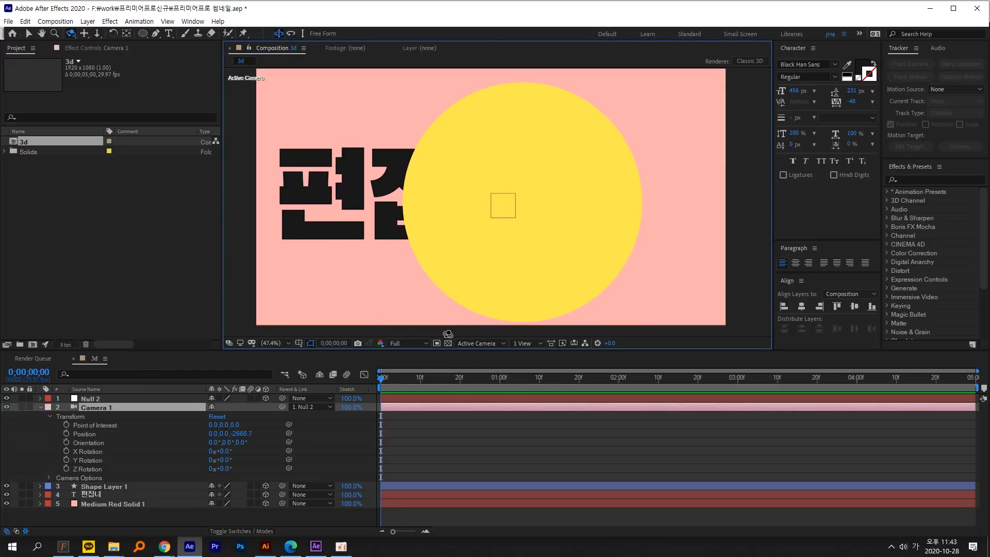
pyautogui.click(471, 343)
pyautogui.click(481, 455)
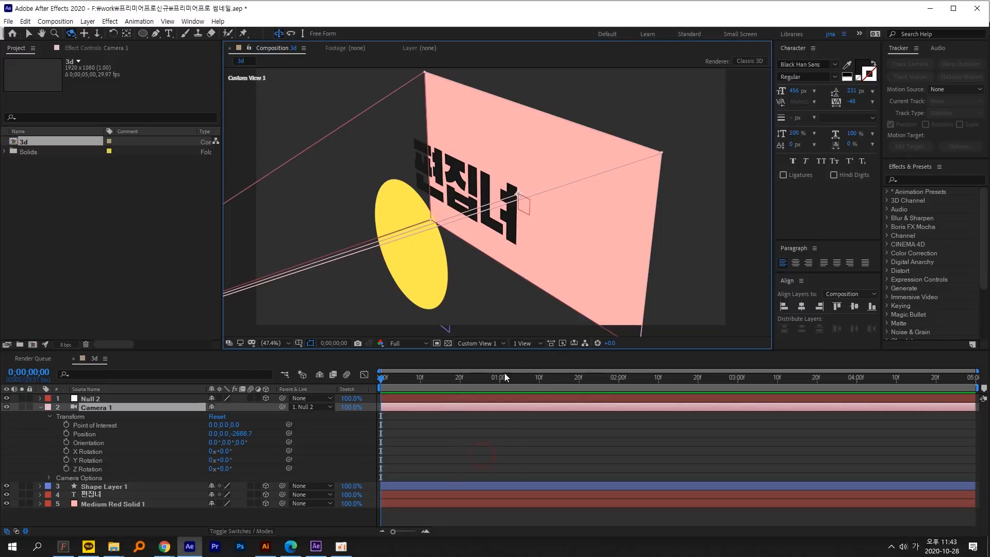
pyautogui.moveTo(462, 266); pyautogui.dragTo(444, 215)
# Select the text layer in the view and tilt it about its X axis.
pyautogui.press('v')
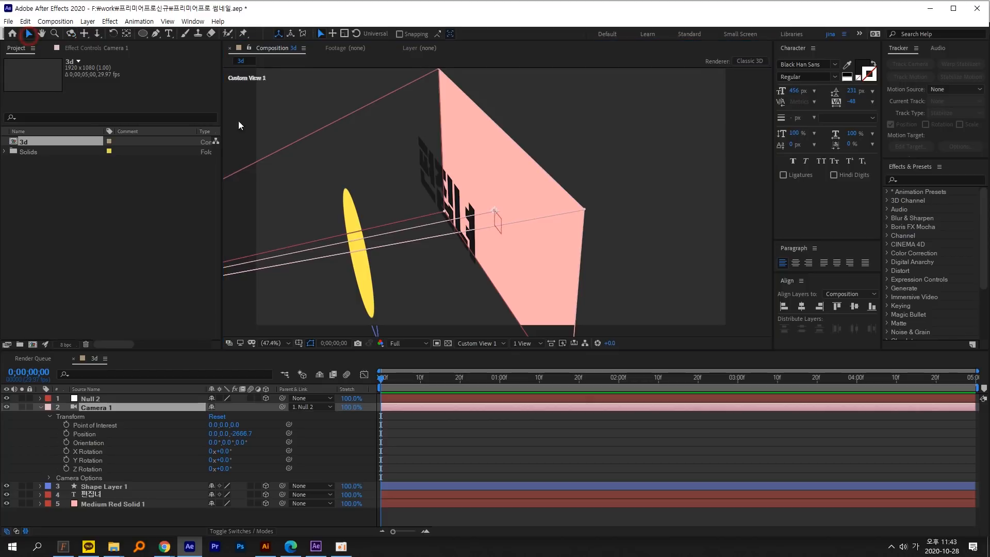
pyautogui.click(448, 194)
pyautogui.moveTo(396, 159)
pyautogui.mouseDown()
pyautogui.moveTo(407, 155)
pyautogui.moveTo(392, 166)
pyautogui.mouseUp()
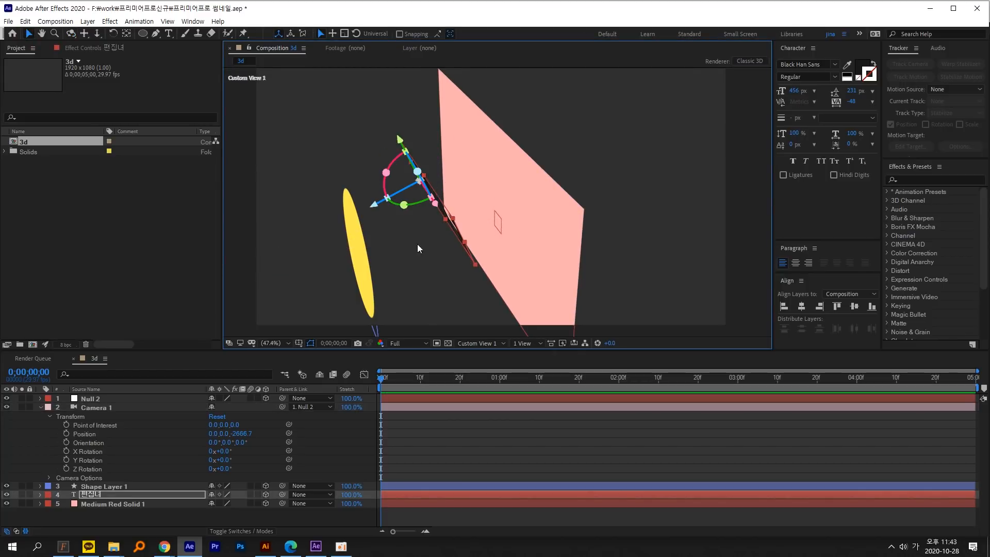
# Move the yellow circle along its X axis and tilt it about the X axis.
pyautogui.press('c')
pyautogui.moveTo(431, 229); pyautogui.dragTo(466, 236)
pyautogui.press('v')
pyautogui.click(360, 276)
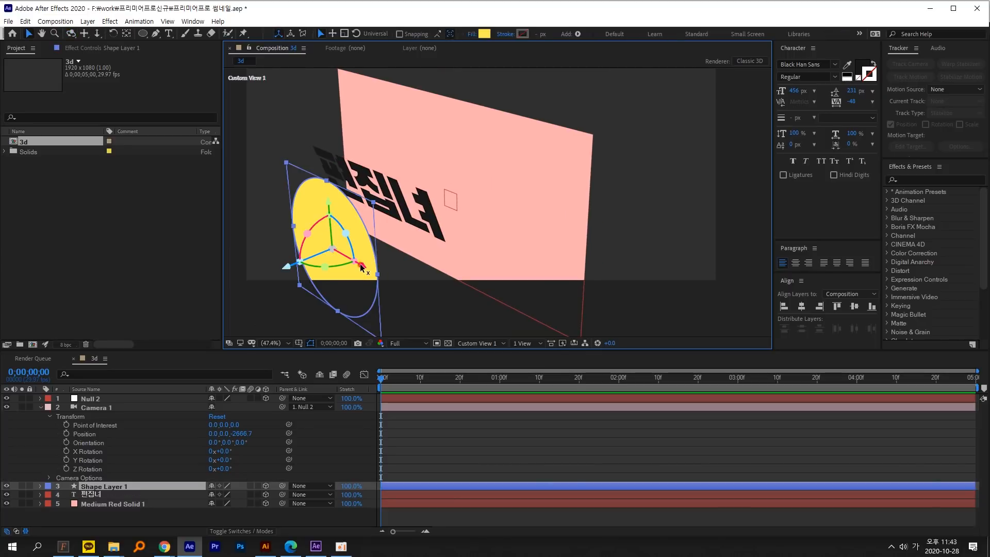
pyautogui.moveTo(361, 266); pyautogui.dragTo(394, 285)
pyautogui.moveTo(353, 240); pyautogui.dragTo(334, 278)
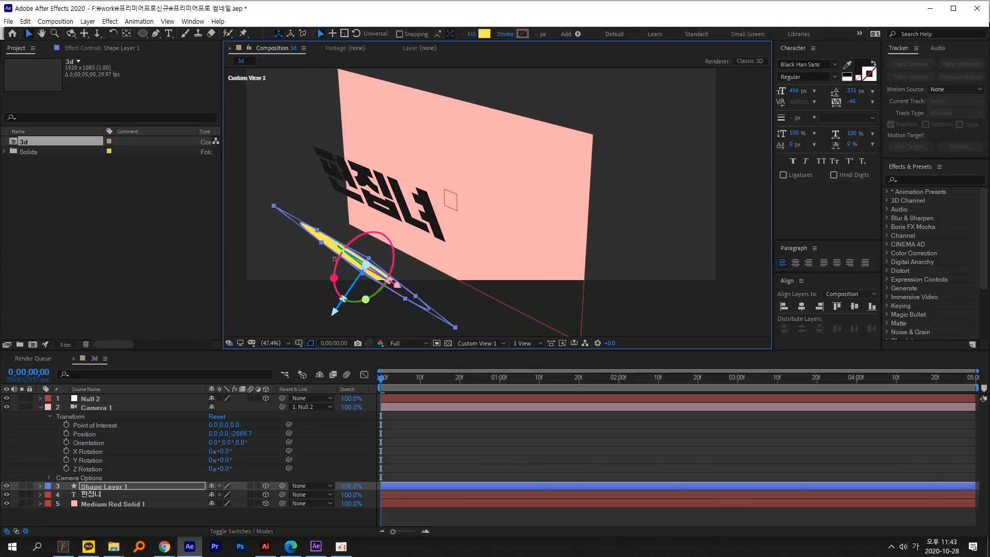
# Orbit Custom View 1 around to see the tilted text and circle from the front.
pyautogui.press('c')
pyautogui.moveTo(412, 176); pyautogui.dragTo(441, 161)
pyautogui.press('v')
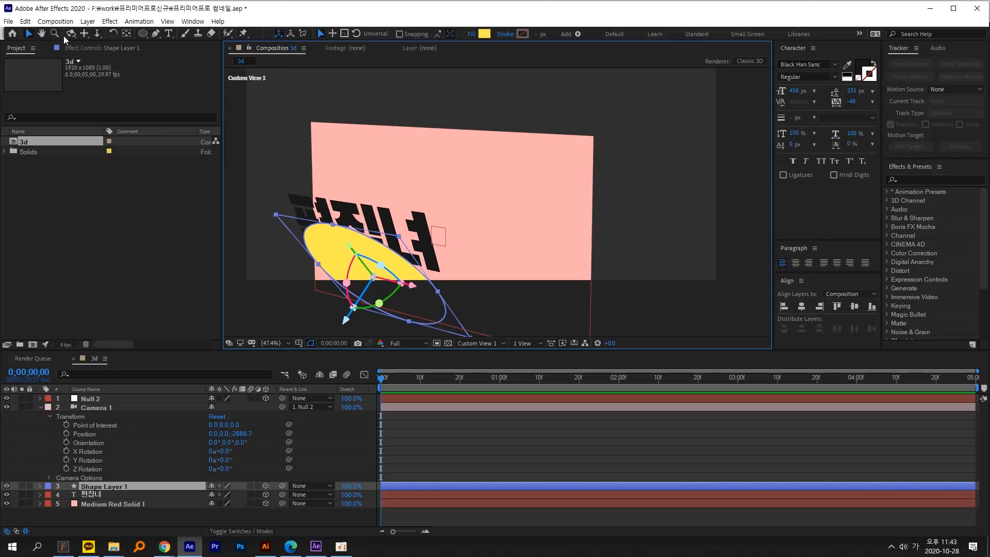
pyautogui.click(71, 34)
pyautogui.moveTo(435, 215); pyautogui.dragTo(469, 204)
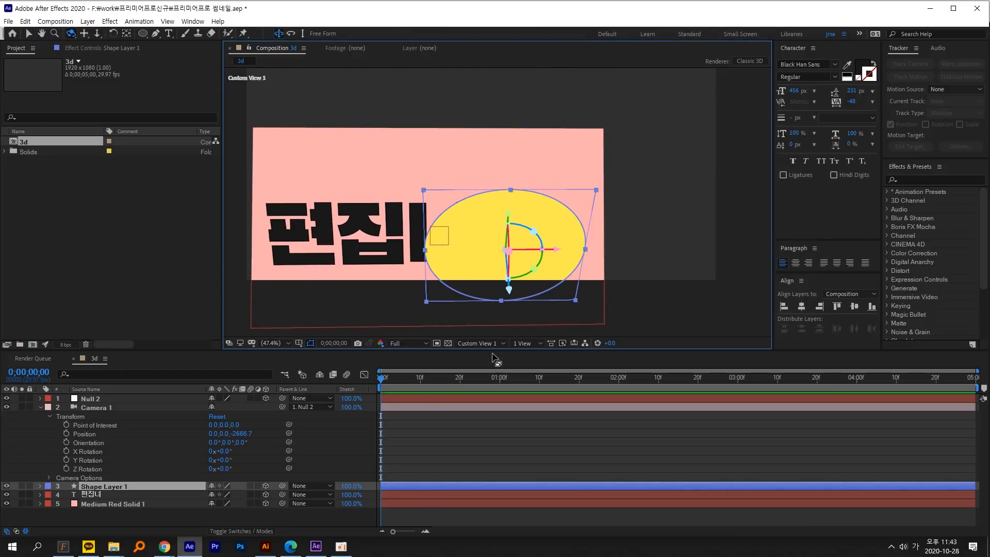
# Switch to the Active Camera view and try a small camera orbit, undoing it after scrubbing to 0;00;01;18.
pyautogui.click(489, 343)
pyautogui.click(482, 371)
pyautogui.moveTo(464, 248)
pyautogui.mouseDown()
pyautogui.moveTo(454, 250)
pyautogui.moveTo(480, 240)
pyautogui.mouseUp()
pyautogui.moveTo(386, 381); pyautogui.dragTo(577, 374)
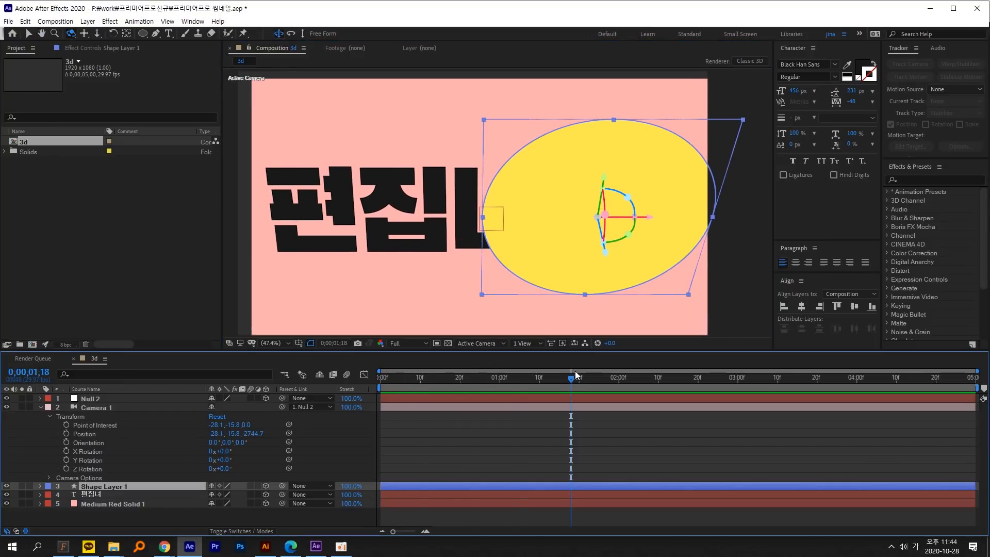
pyautogui.hotkey('ctrl', 'z')
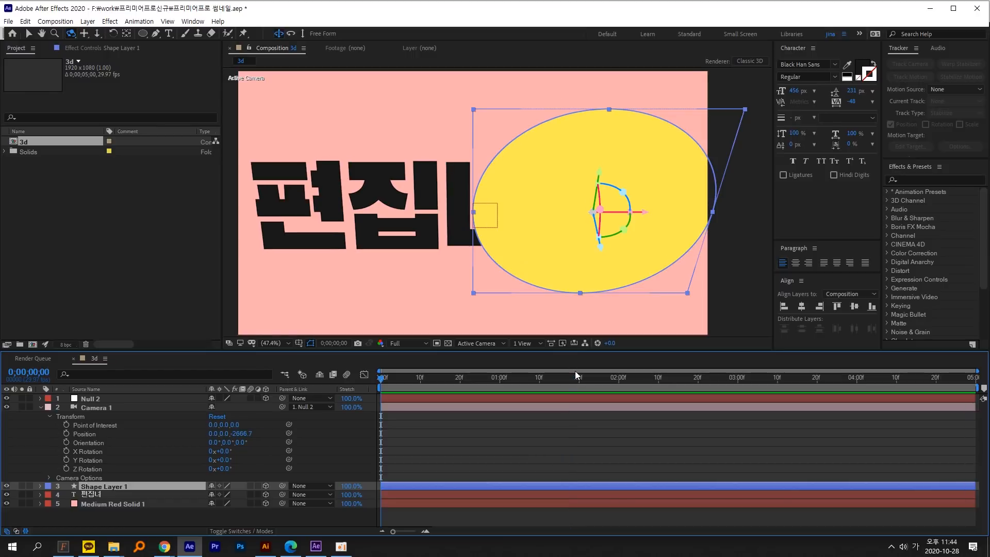
# Shift the composition view sideways and orbit the active camera to an oblique angle, returning to the Selection tool.
pyautogui.press('v')
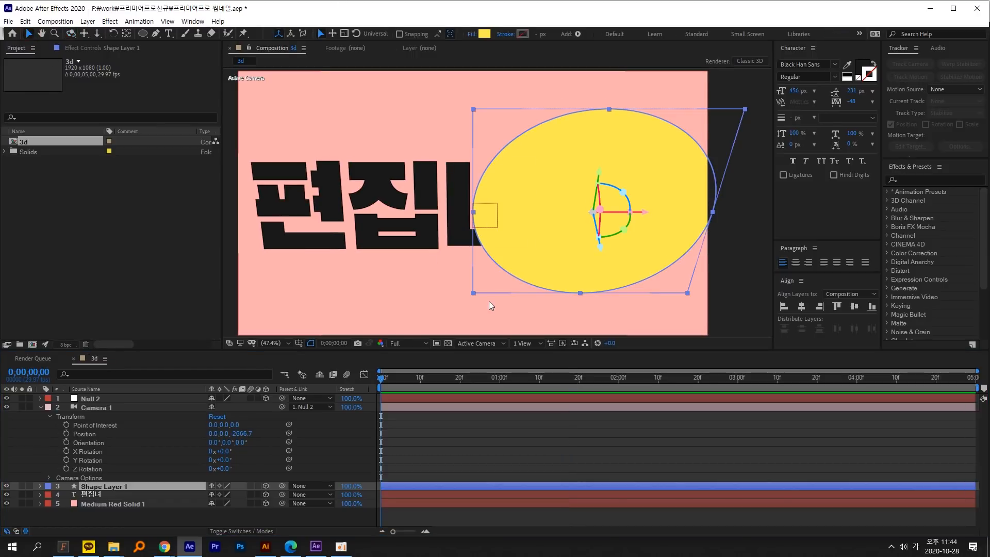
pyautogui.moveTo(489, 301); pyautogui.dragTo(512, 300)
pyautogui.click(70, 33)
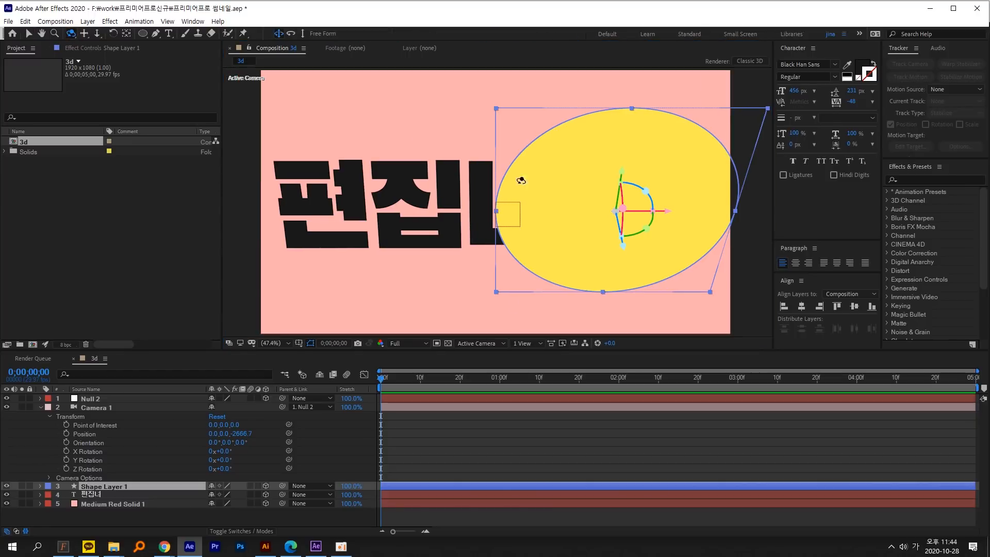
pyautogui.moveTo(480, 199); pyautogui.dragTo(608, 179)
pyautogui.press('v')
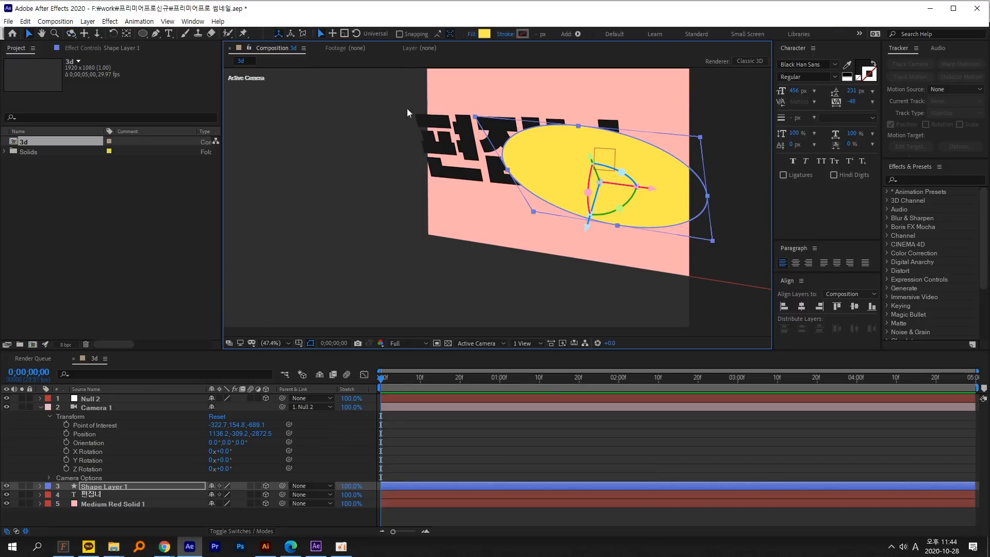
pyautogui.click(73, 35)
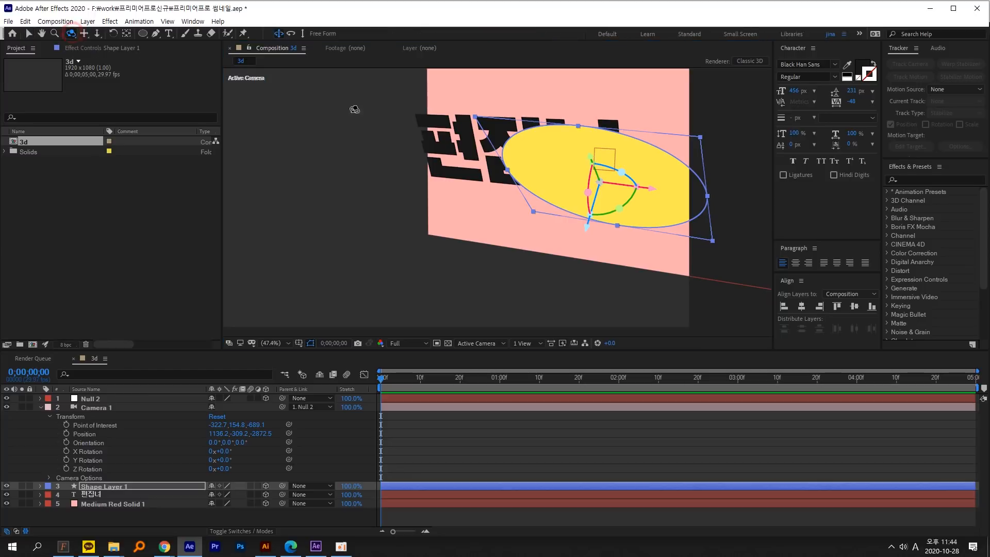
pyautogui.moveTo(355, 110); pyautogui.dragTo(320, 124)
pyautogui.click(29, 37)
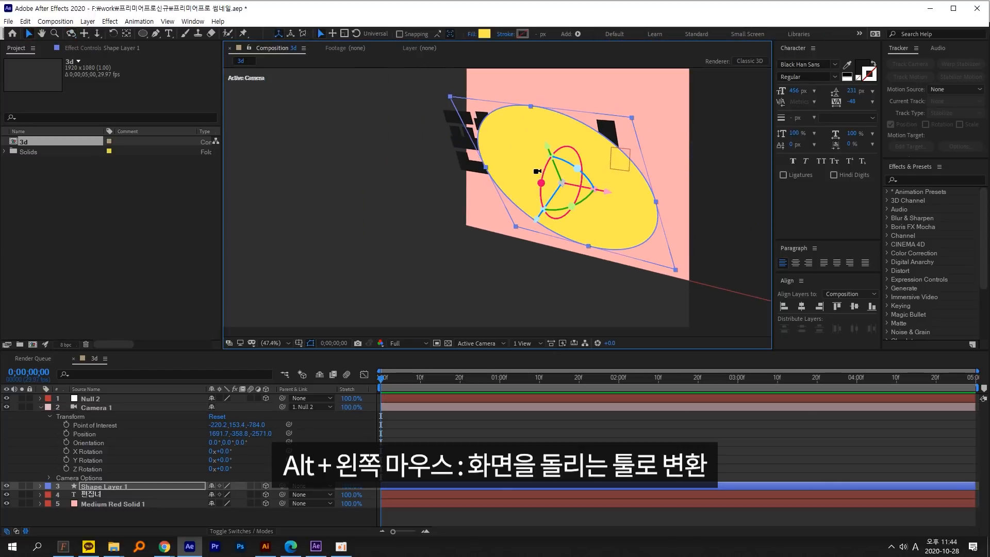
# Orbit the camera without leaving the Selection tool and rotate the yellow circle about its X axis.
pyautogui.hotkey('ctrl', 'space')
pyautogui.press('Escape')
pyautogui.moveTo(494, 158); pyautogui.dragTo(481, 135)
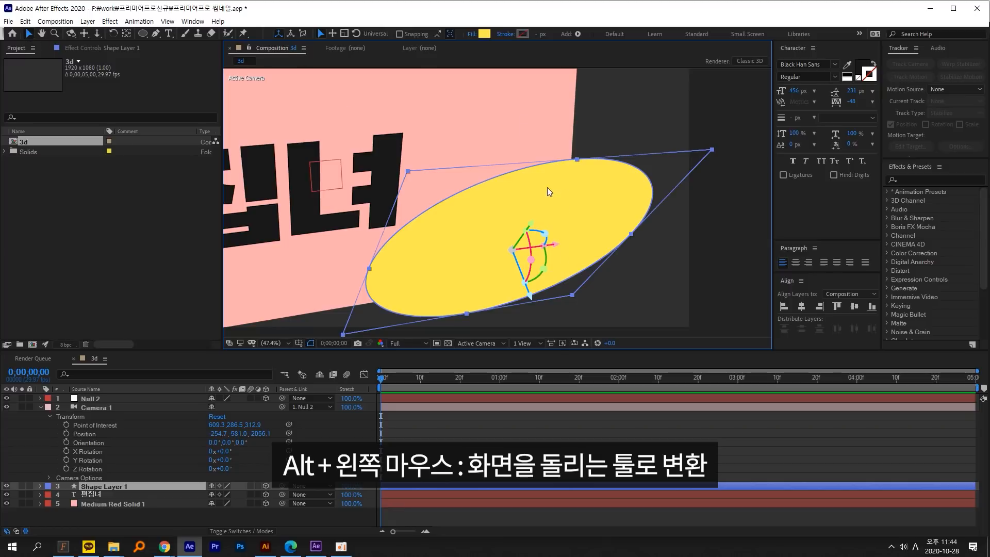
pyautogui.moveTo(531, 260); pyautogui.dragTo(527, 234)
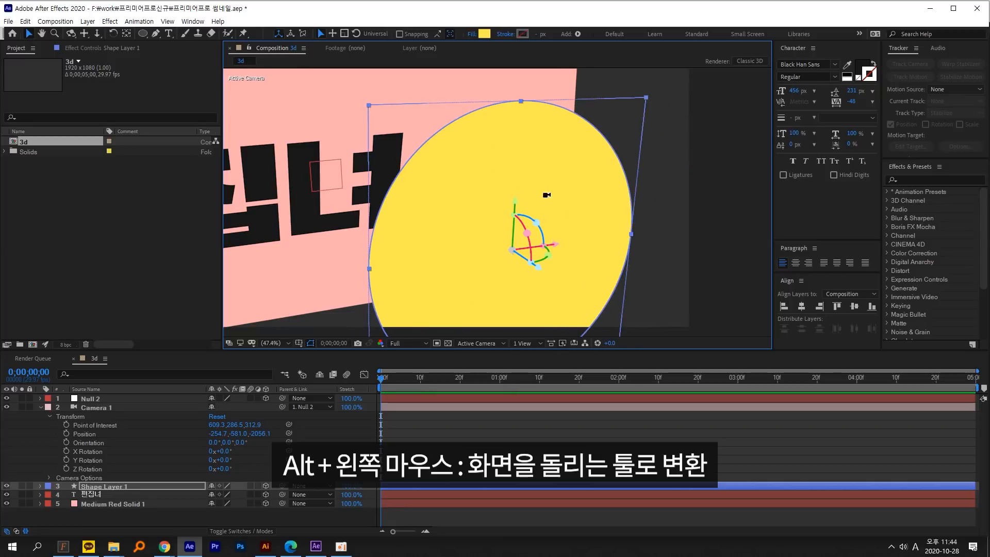
# Select the text layer and orbit the camera until the whole pink background is in view.
pyautogui.moveTo(546, 195); pyautogui.dragTo(537, 161)
pyautogui.click(527, 168)
pyautogui.moveTo(428, 191); pyautogui.dragTo(619, 195)
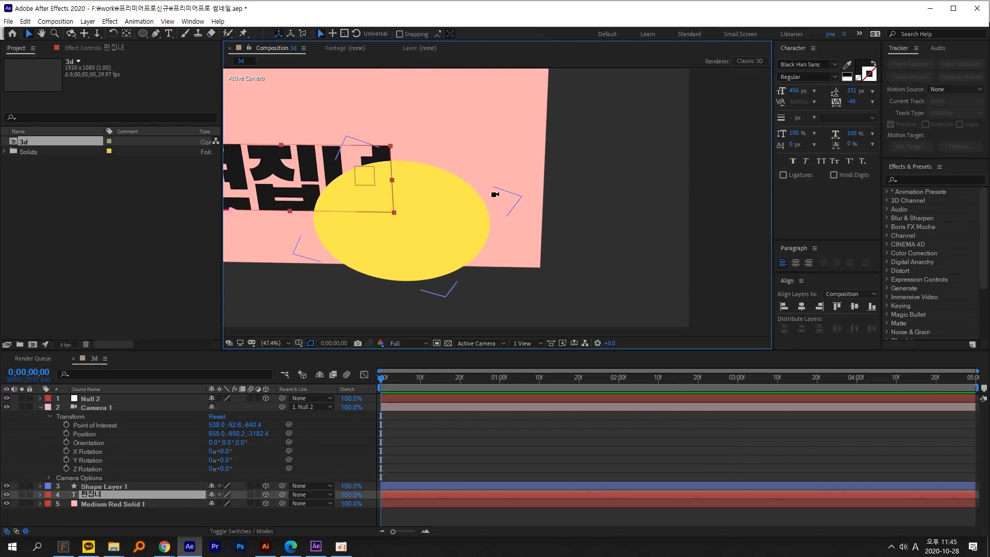
pyautogui.moveTo(490, 194); pyautogui.dragTo(548, 179)
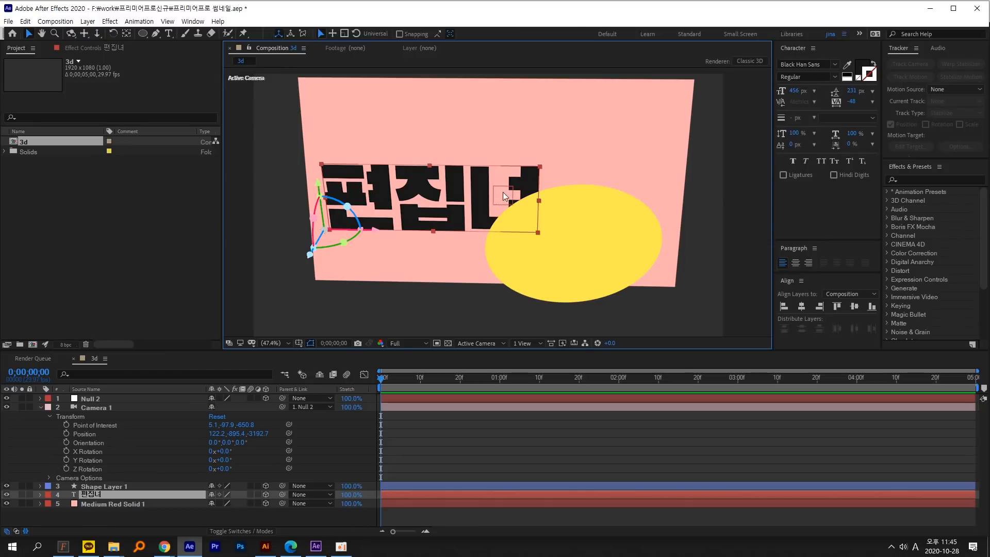
pyautogui.moveTo(499, 204); pyautogui.dragTo(479, 193)
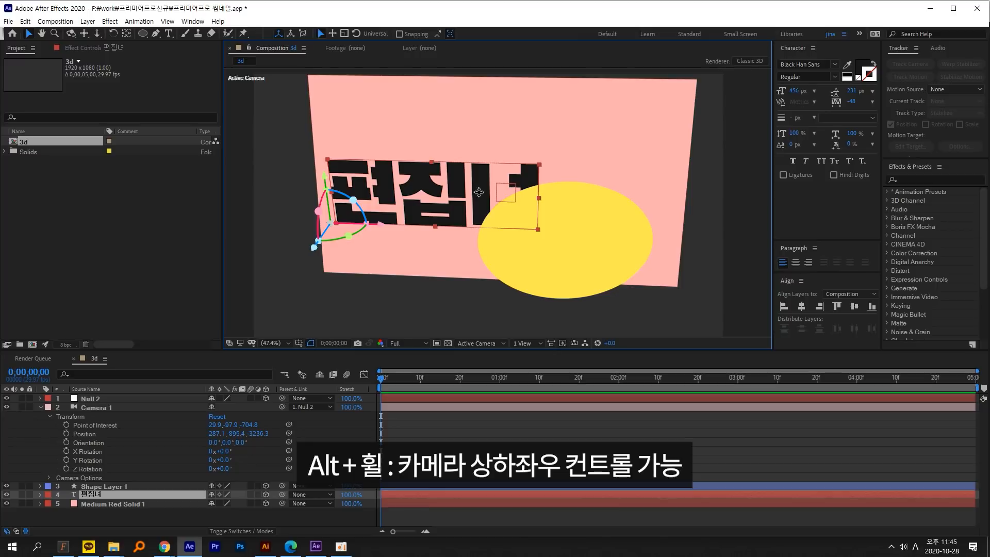
# Pan the camera vertically and horizontally across the scene while keeping the Selection tool active.
pyautogui.moveTo(480, 192); pyautogui.dragTo(470, 214)
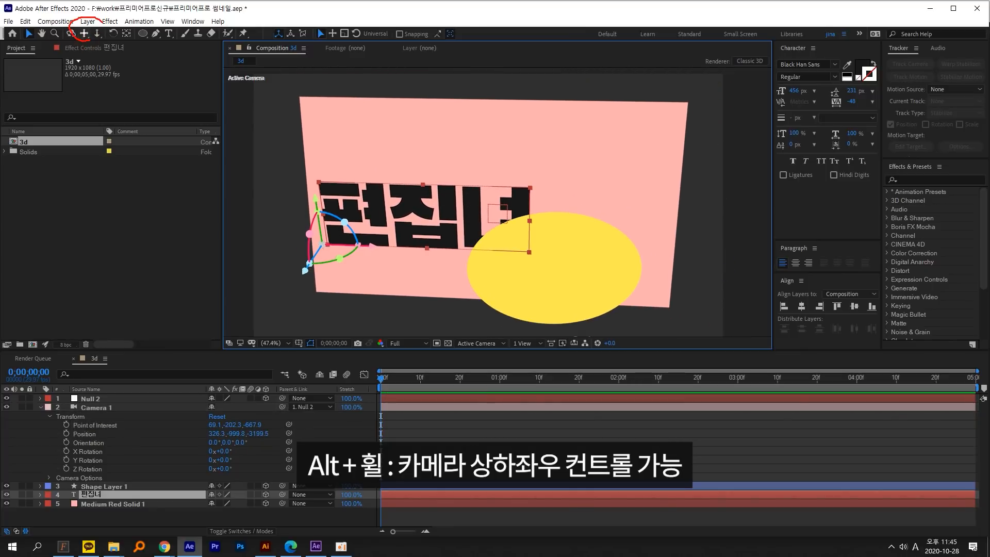
pyautogui.moveTo(89, 40); pyautogui.dragTo(102, 23)
pyautogui.press('Escape')
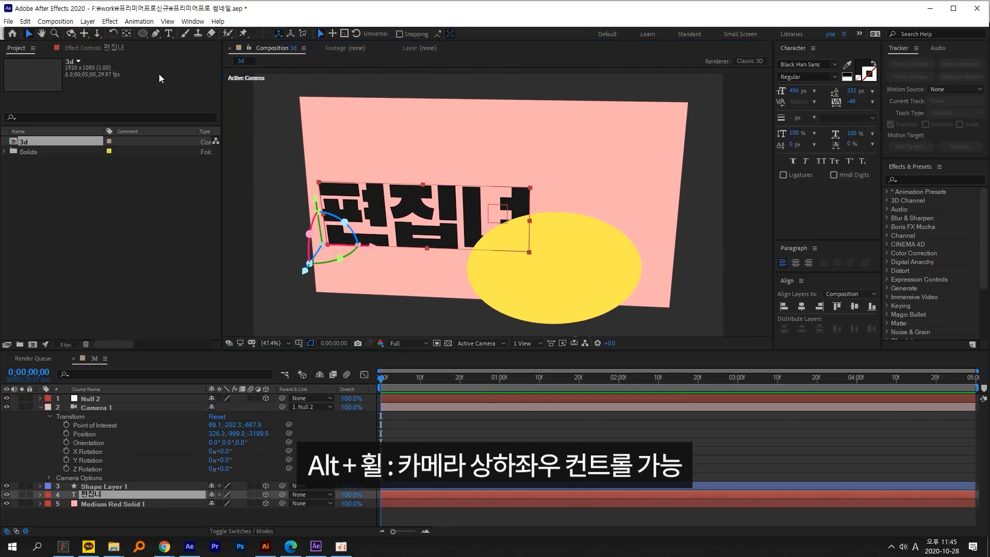
pyautogui.moveTo(445, 198)
pyautogui.mouseDown()
pyautogui.moveTo(446, 188)
pyautogui.moveTo(447, 217)
pyautogui.moveTo(449, 198)
pyautogui.mouseUp()
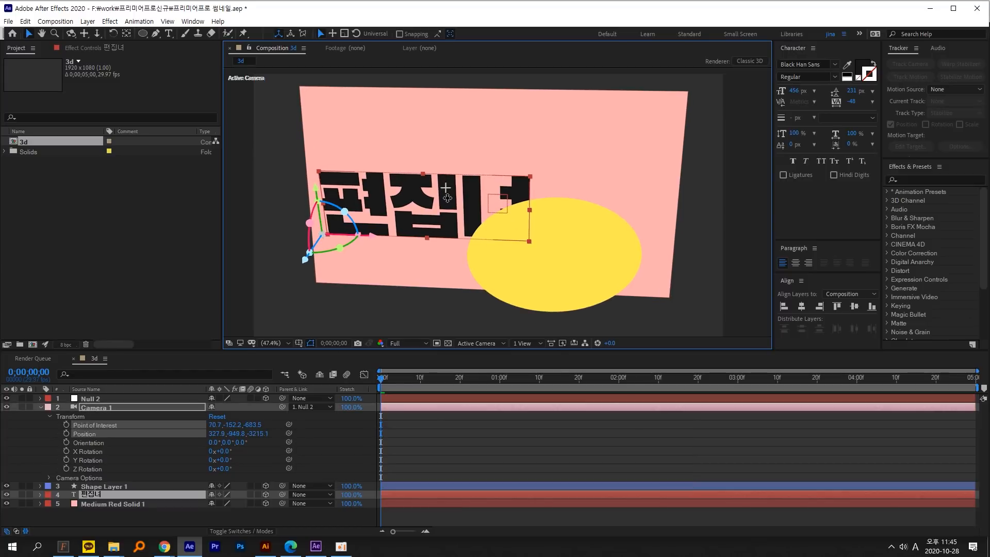
pyautogui.moveTo(526, 168)
pyautogui.mouseDown()
pyautogui.moveTo(504, 172)
pyautogui.moveTo(518, 169)
pyautogui.mouseUp()
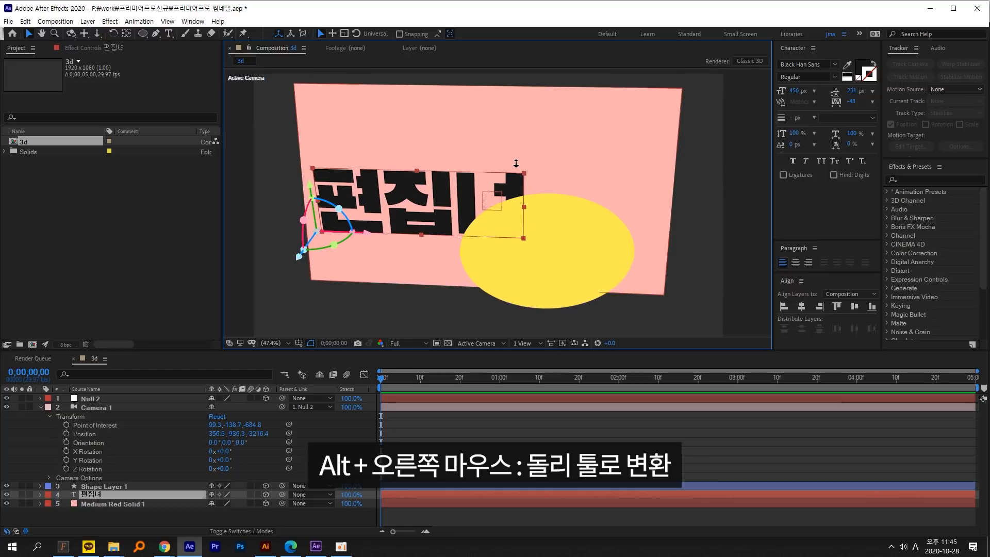
# Dolly the camera slightly closer and orbit it around the scene to an oblique side angle.
pyautogui.moveTo(516, 163); pyautogui.dragTo(485, 178)
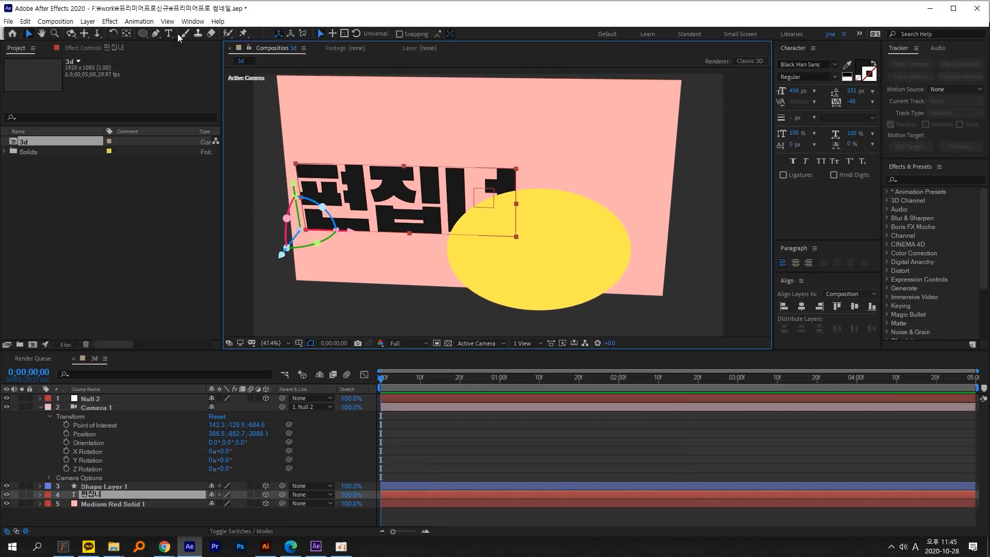
pyautogui.click(87, 33)
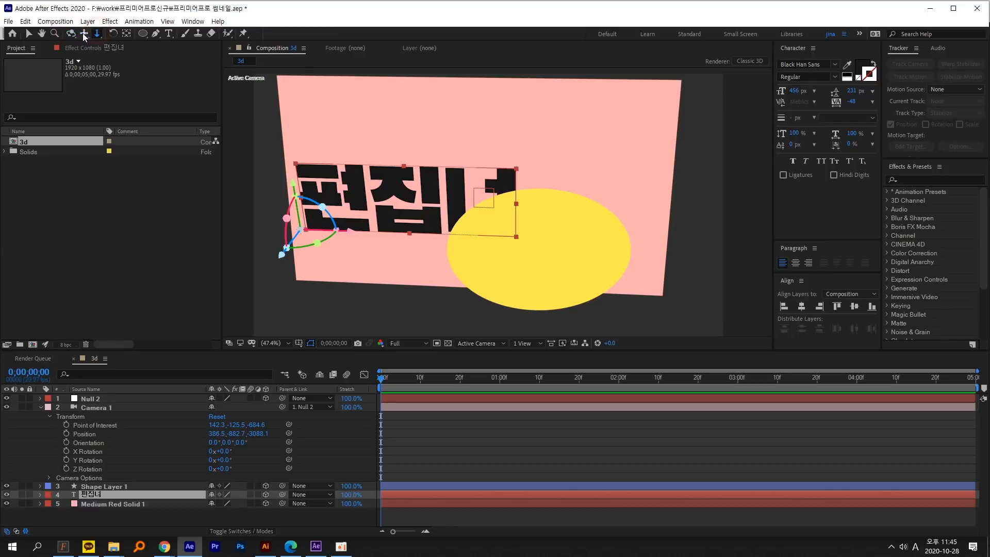
pyautogui.click(29, 35)
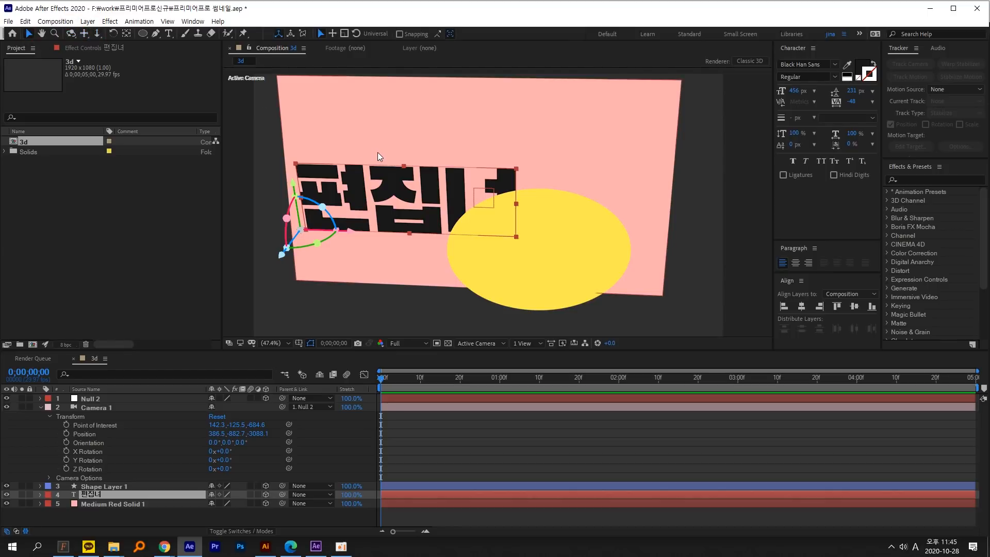
pyautogui.moveTo(376, 153); pyautogui.dragTo(542, 202)
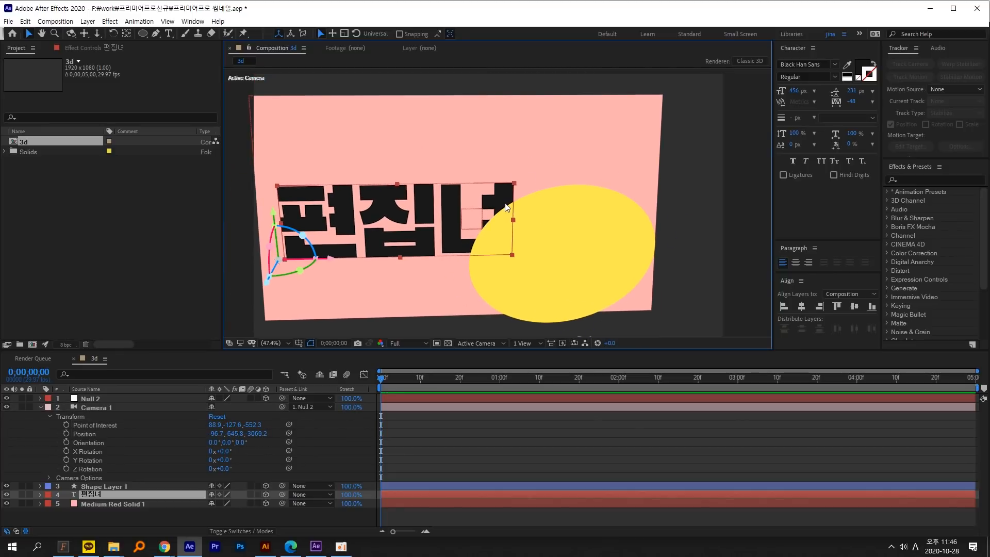
pyautogui.moveTo(489, 267); pyautogui.dragTo(382, 175)
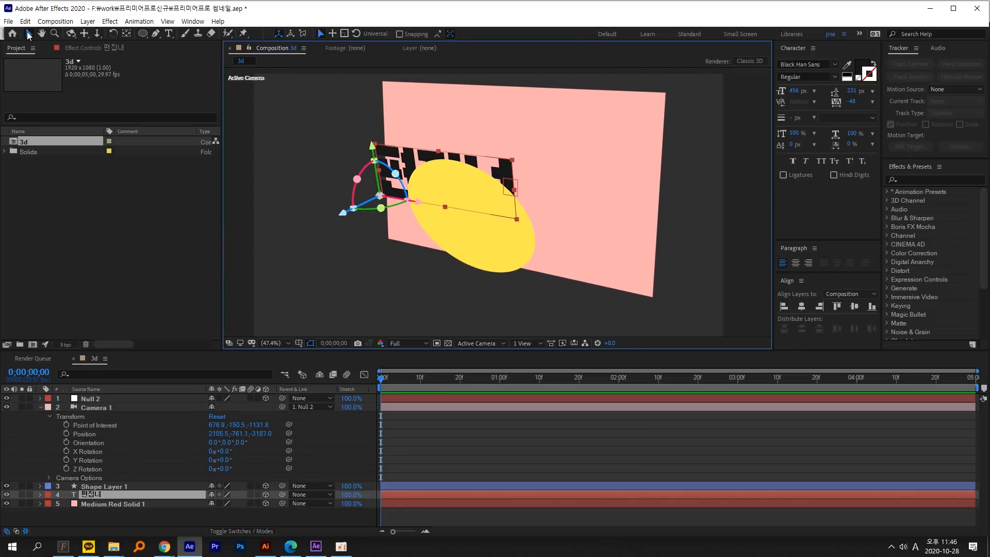